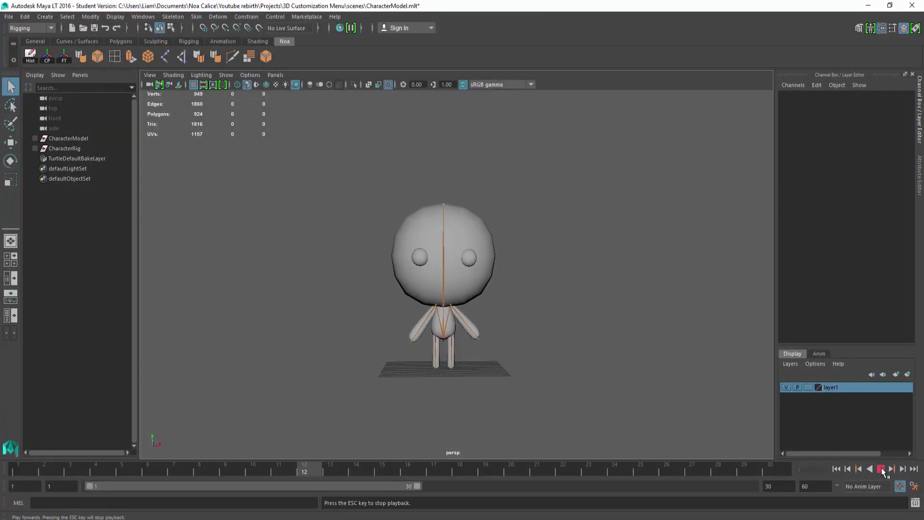
# - Adjust the view and marquee-select all of the character's meshes
pyautogui.click(886, 470)
pyautogui.keyDown('alt'); pyautogui.moveTo(697, 386); pyautogui.dragTo(735, 402); pyautogui.keyUp('alt')
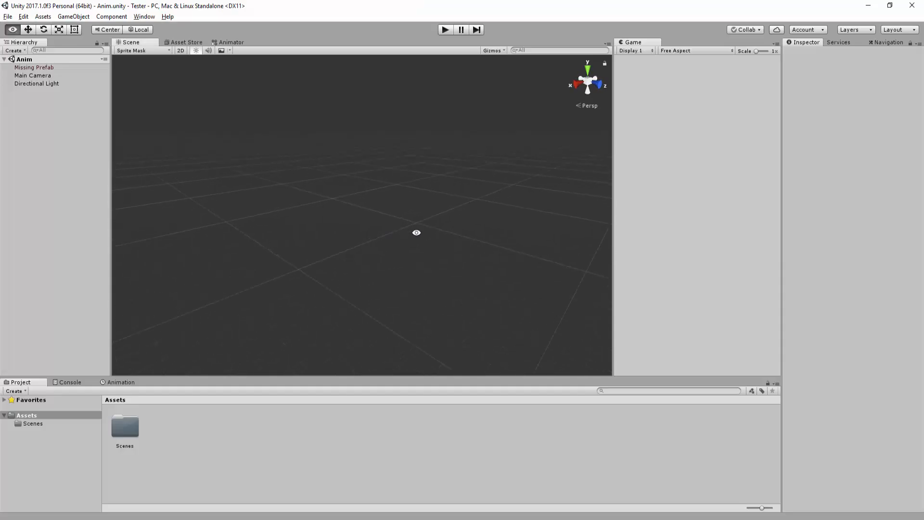
pyautogui.moveTo(612, 192); pyautogui.dragTo(587, 190)
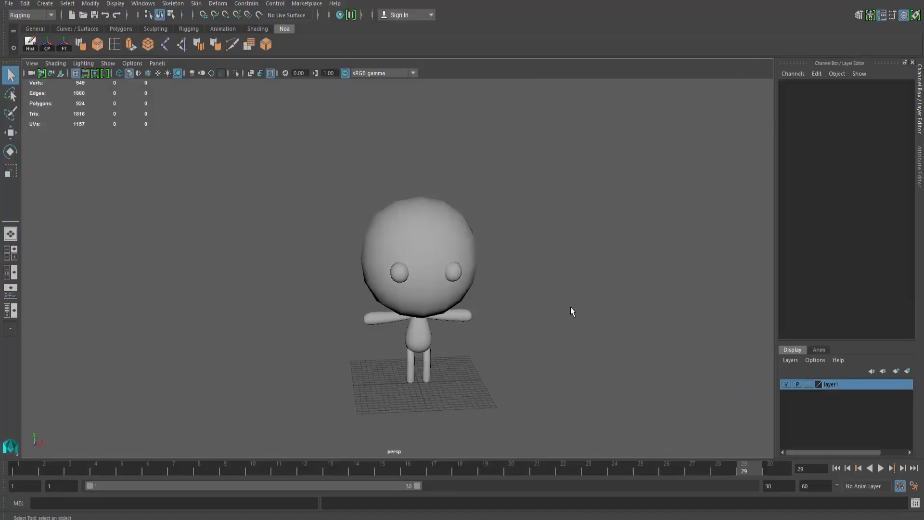
pyautogui.scroll(-1, 576, 305)
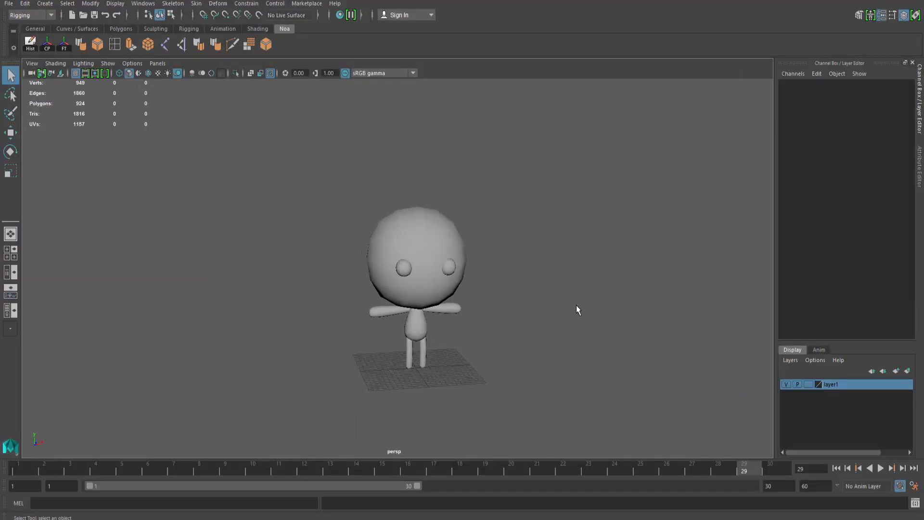
pyautogui.keyDown('alt'); pyautogui.moveTo(576, 310); pyautogui.dragTo(565, 303); pyautogui.keyUp('alt')
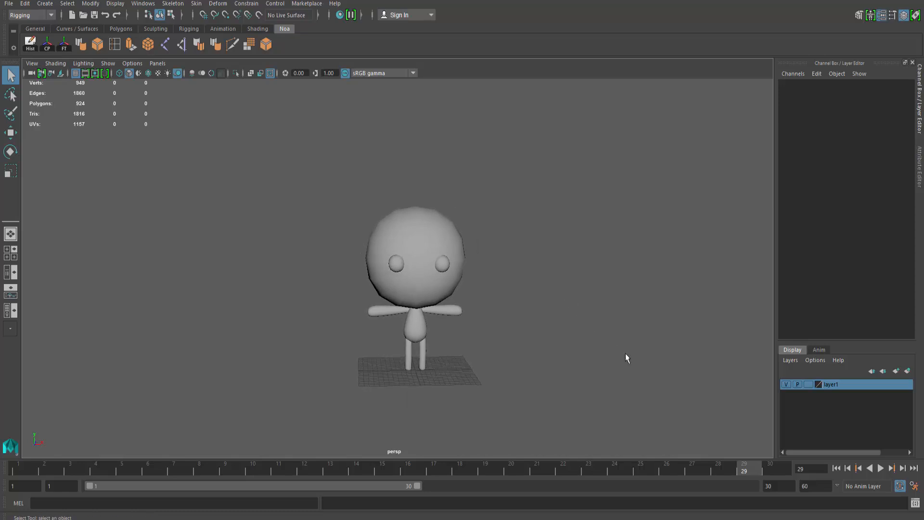
pyautogui.moveTo(650, 418); pyautogui.dragTo(290, 154)
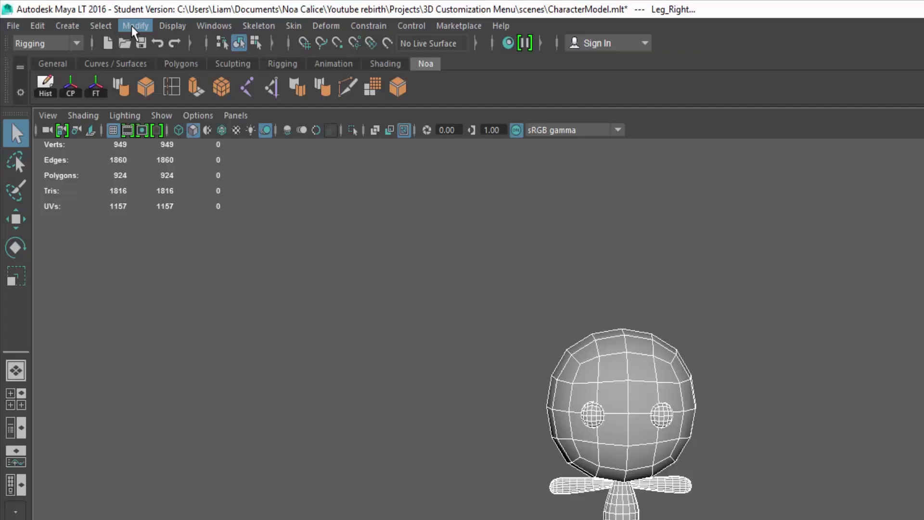
# - Freeze transformations, centre pivots and delete construction history on the selected meshes
pyautogui.click(90, 2)
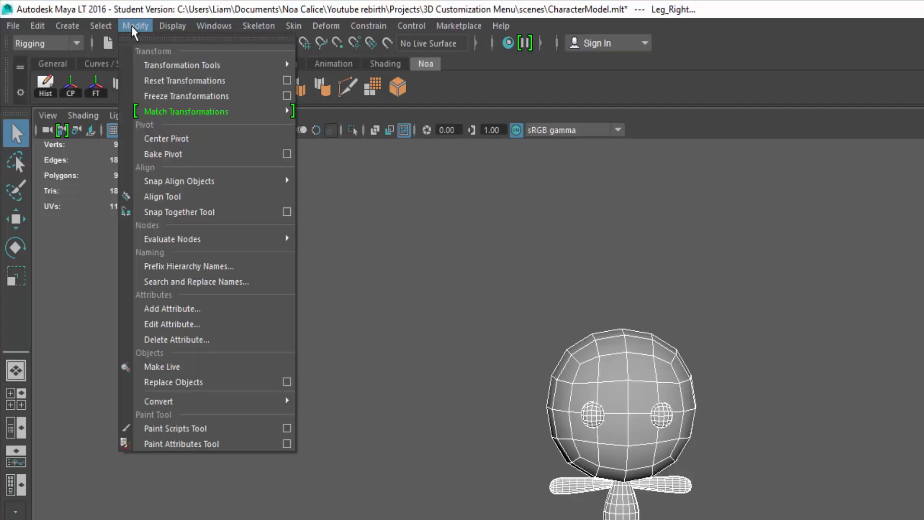
pyautogui.click(231, 96)
pyautogui.click(135, 25)
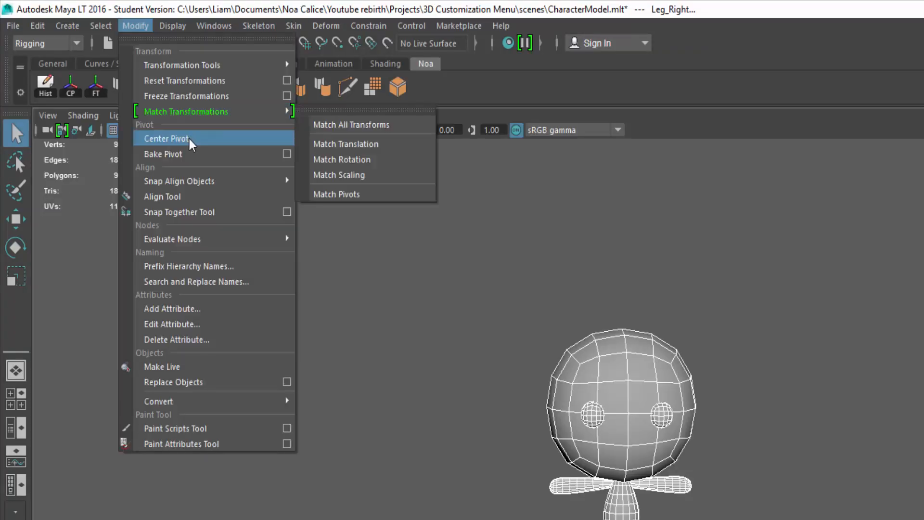
pyautogui.click(165, 138)
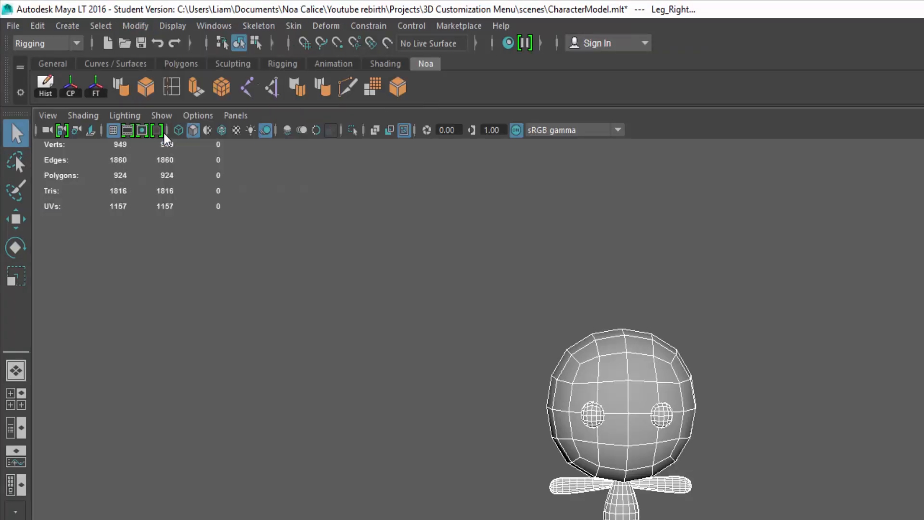
pyautogui.click(38, 26)
pyautogui.moveTo(130, 208)
pyautogui.click(290, 219)
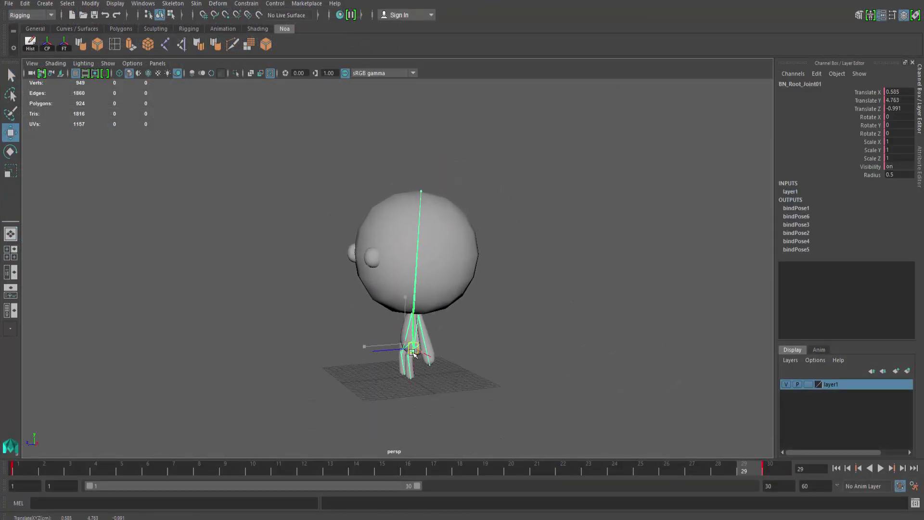
# - Move the root joint to test the rig, then expand CharacterModel and CharacterRig in the Outliner
pyautogui.moveTo(401, 345)
pyautogui.mouseDown()
pyautogui.moveTo(411, 354)
pyautogui.moveTo(506, 356)
pyautogui.mouseUp()
pyautogui.click(589, 350)
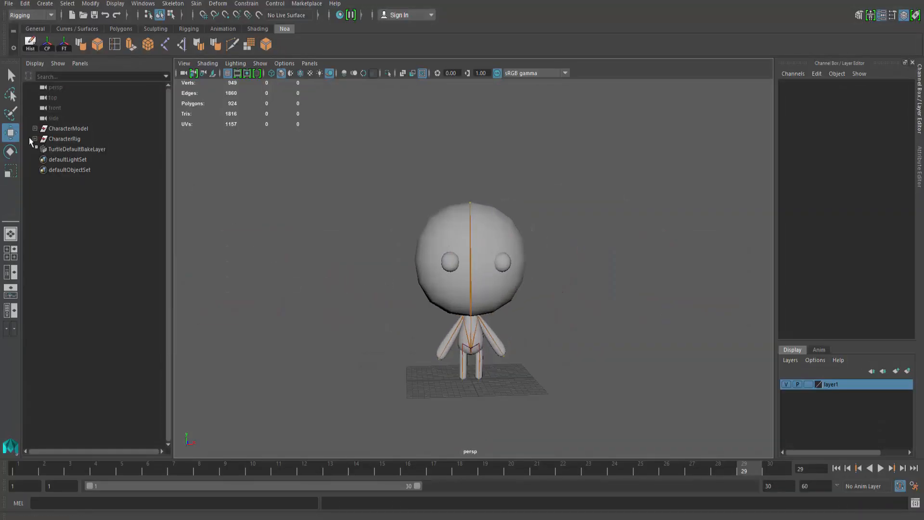
pyautogui.click(34, 129)
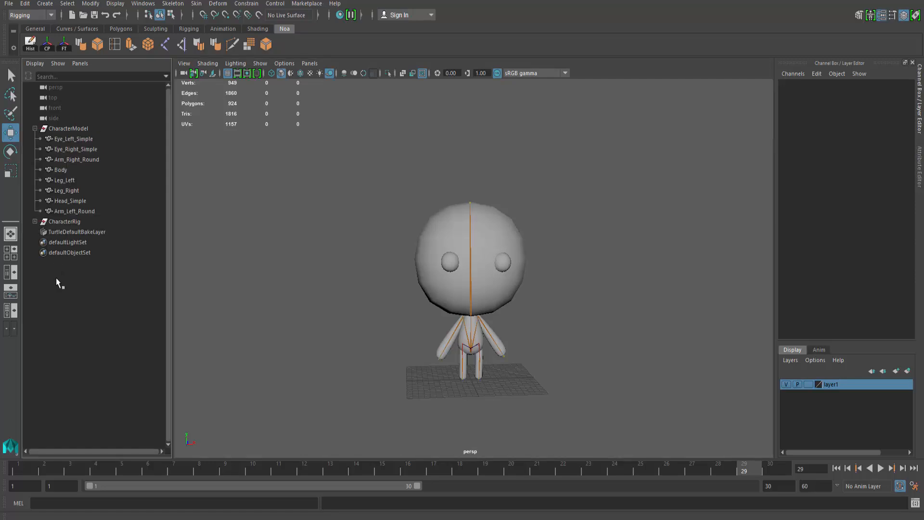
pyautogui.click(35, 222)
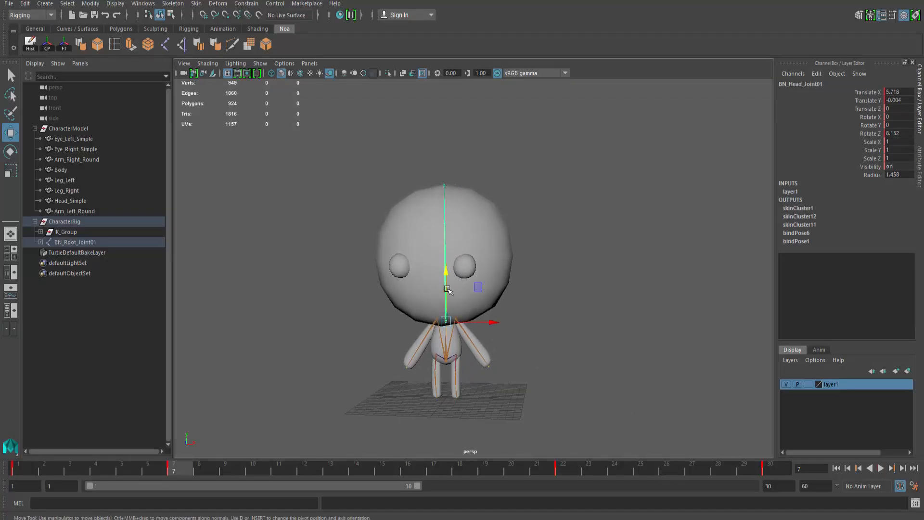
# - Select the left arm joint and step the selection to the right arm joint
pyautogui.keyDown('alt'); pyautogui.moveTo(433, 325); pyautogui.dragTo(390, 338); pyautogui.keyUp('alt')
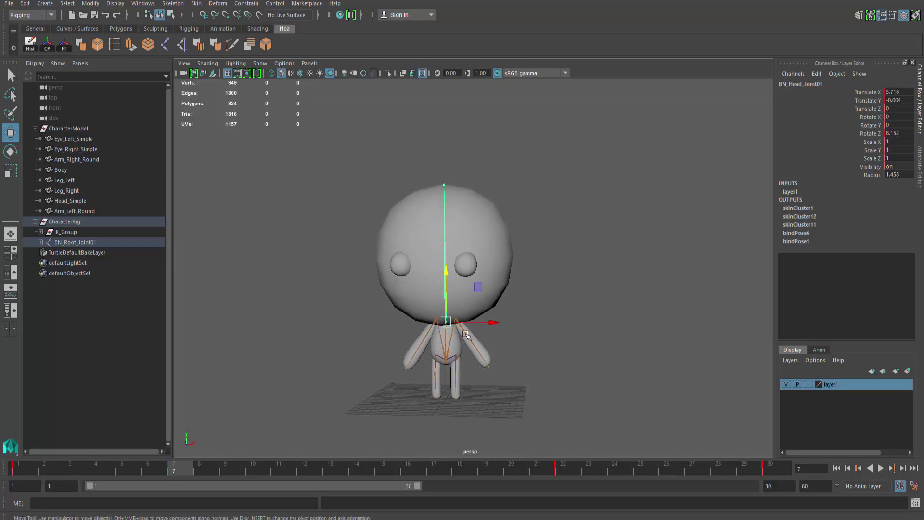
pyautogui.click(456, 320)
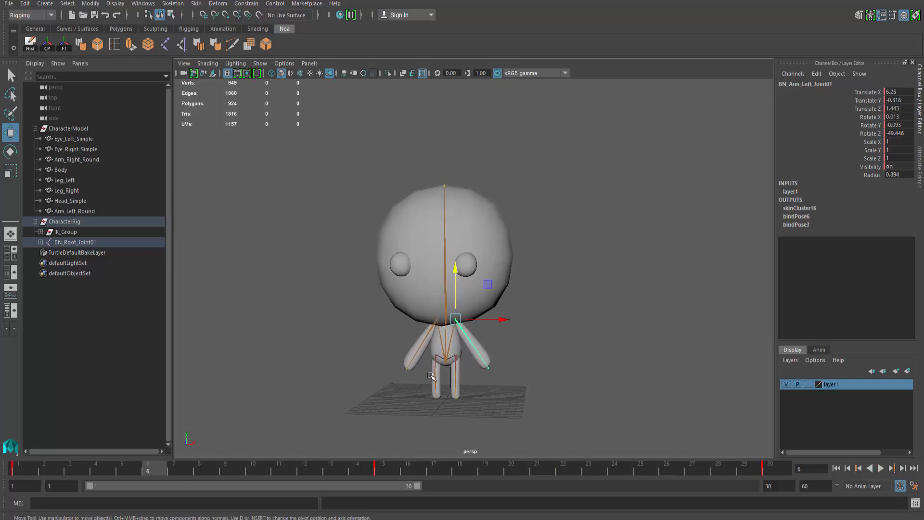
pyautogui.press('Right')
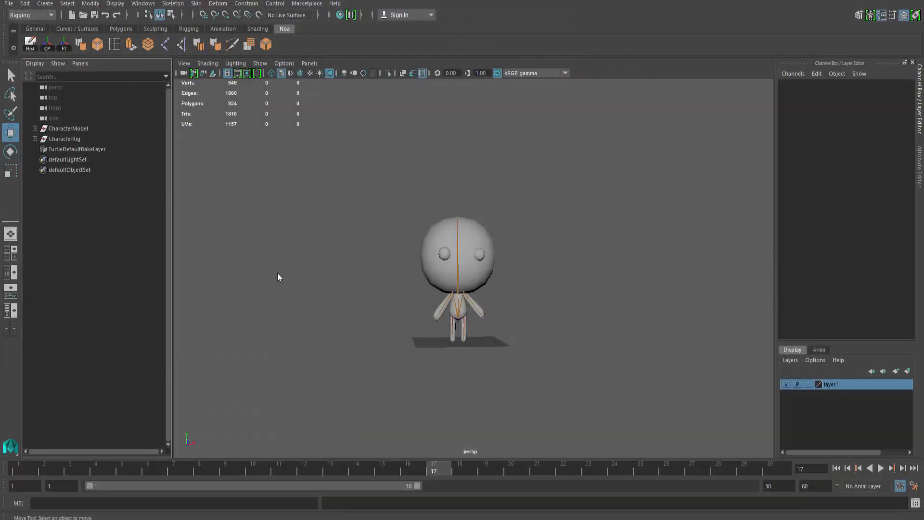
# - Select CharacterModel through effector2 so every mesh and rig joint is selected for export
pyautogui.moveTo(277, 276)
pyautogui.keyDown('alt'); pyautogui.mouseDown()
pyautogui.moveTo(265, 287)
pyautogui.moveTo(274, 282)
pyautogui.mouseUp(); pyautogui.keyUp('alt')
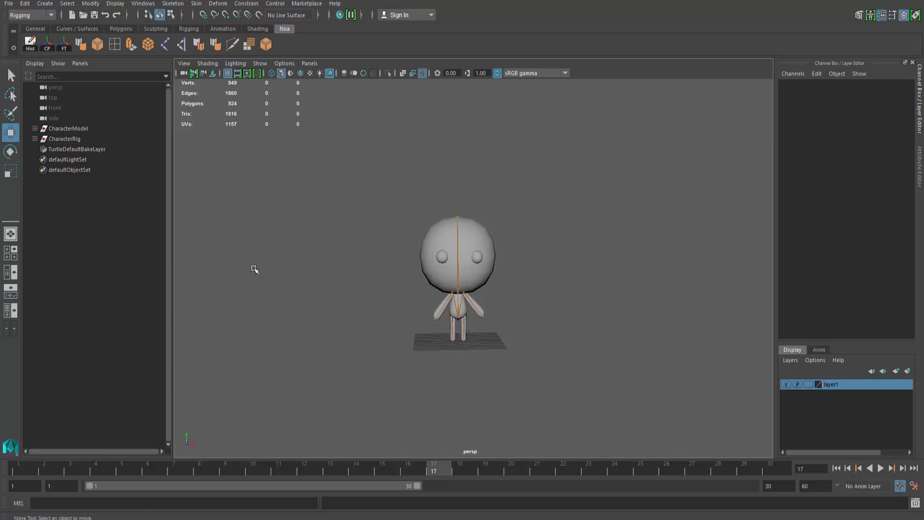
pyautogui.click(35, 128)
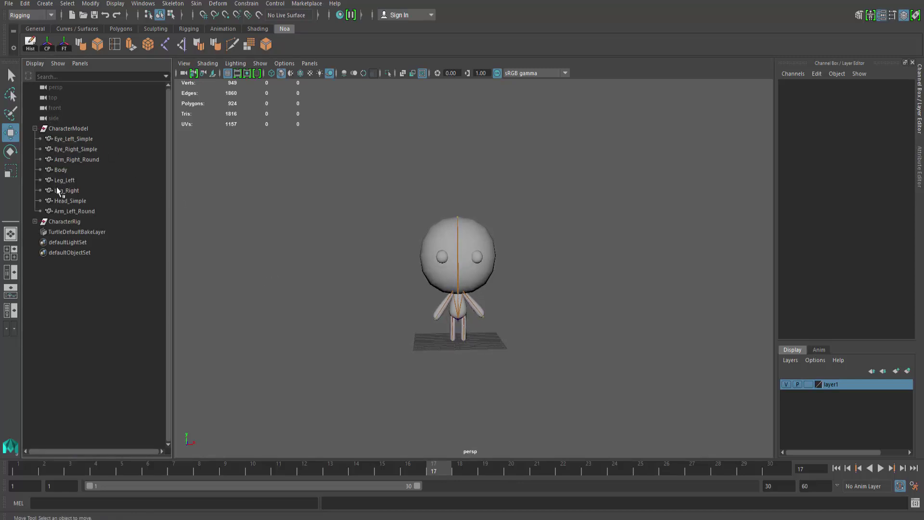
pyautogui.keyDown('shift'); pyautogui.click(35, 221); pyautogui.keyUp('shift')
pyautogui.click(69, 129)
pyautogui.scroll(-1, 108, 153)
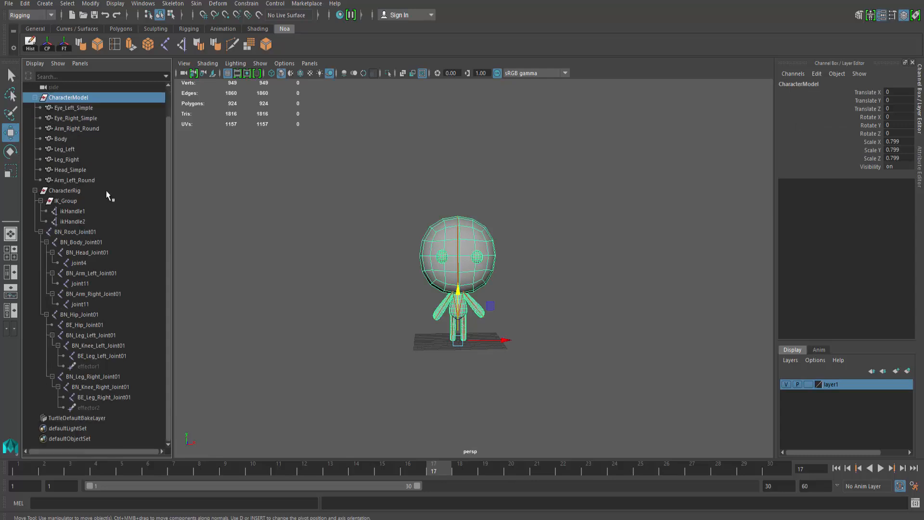
pyautogui.keyDown('shift'); pyautogui.click(98, 406); pyautogui.keyUp('shift')
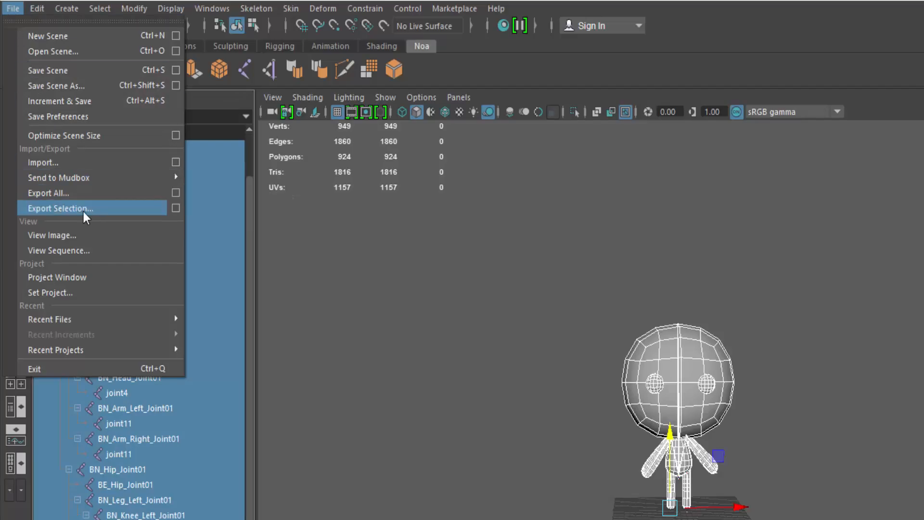
# - Export Selection as FBX named CharacterModel into the Tester project's Assets folder
pyautogui.click(94, 207)
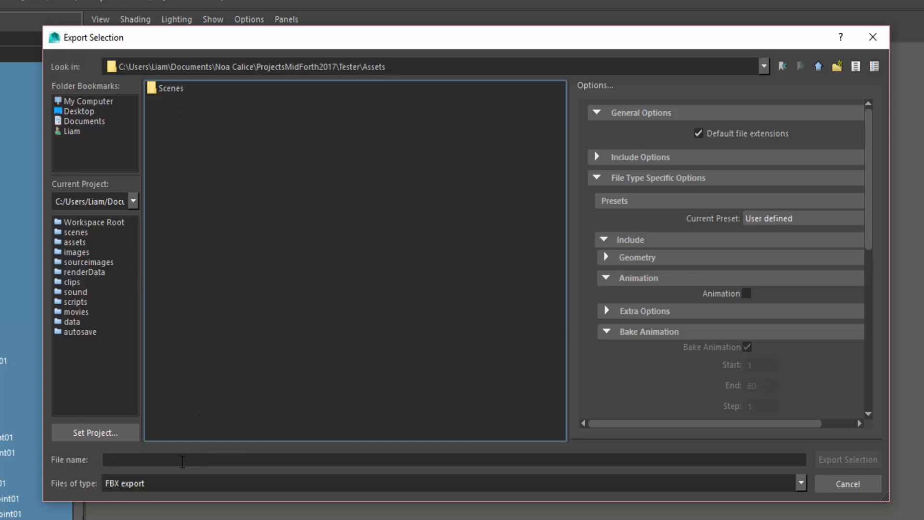
pyautogui.click(182, 459)
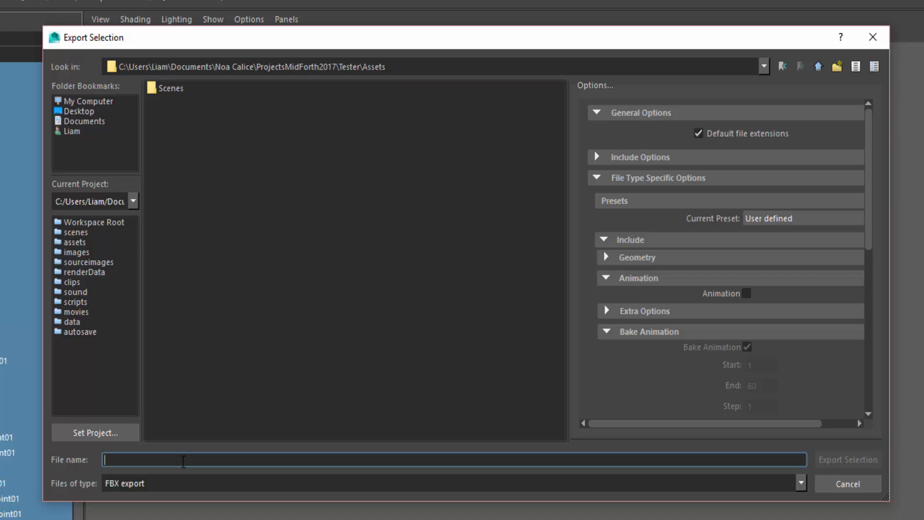
pyautogui.write('CharacterModel')
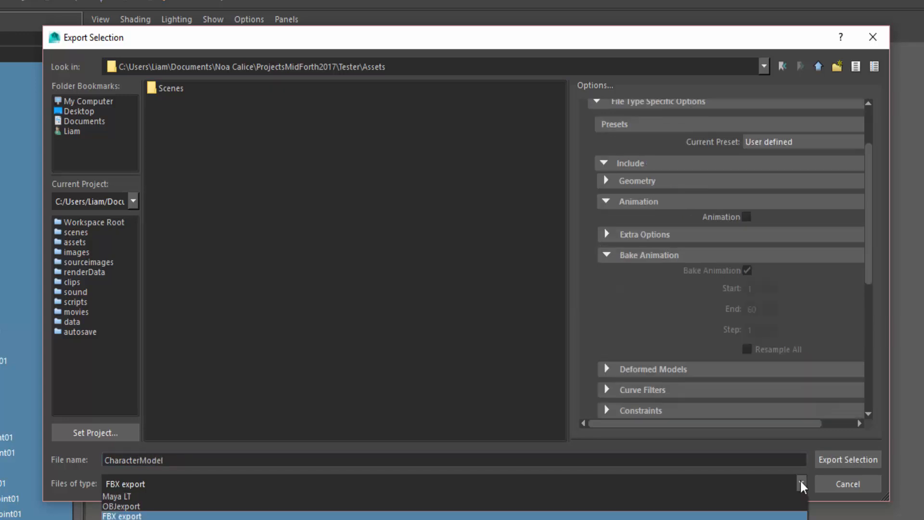
pyautogui.click(289, 516)
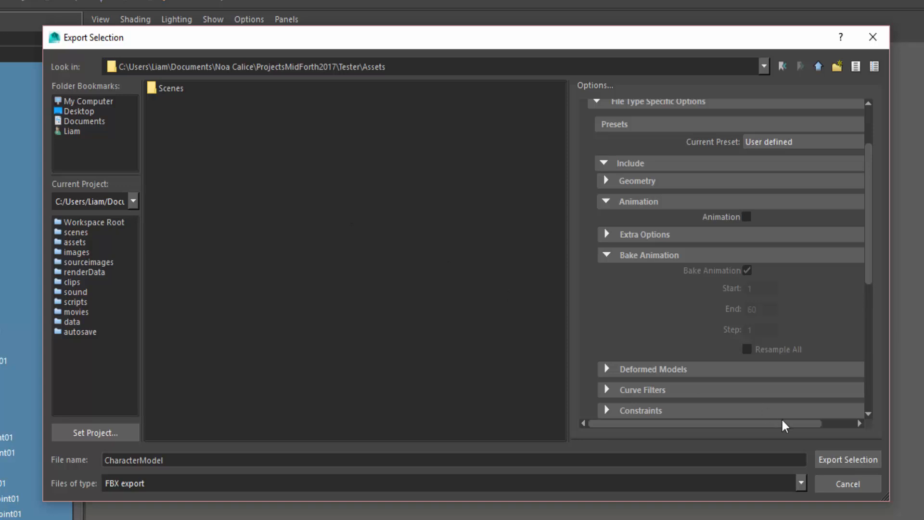
# - Finish the export and bring up the Plug-in Manager to check objExport and fbxmaya are loaded
pyautogui.click(846, 465)
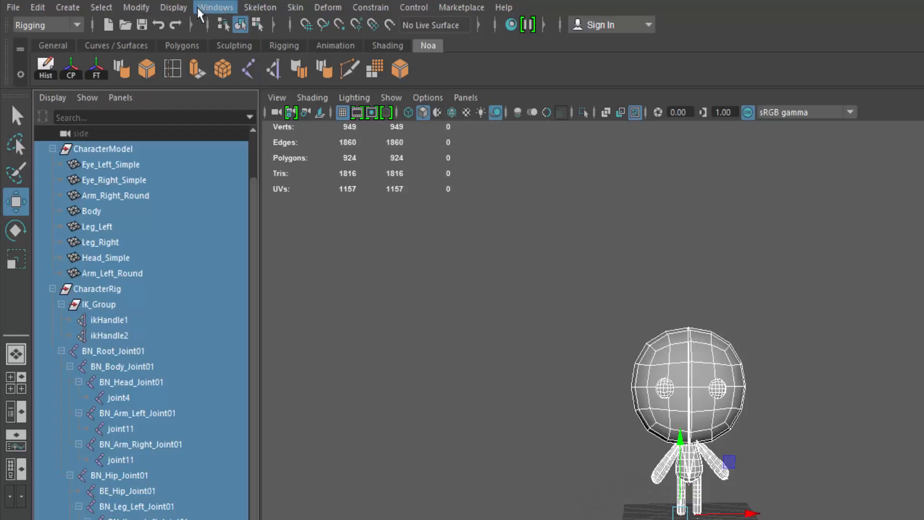
pyautogui.click(217, 7)
pyautogui.moveTo(258, 124)
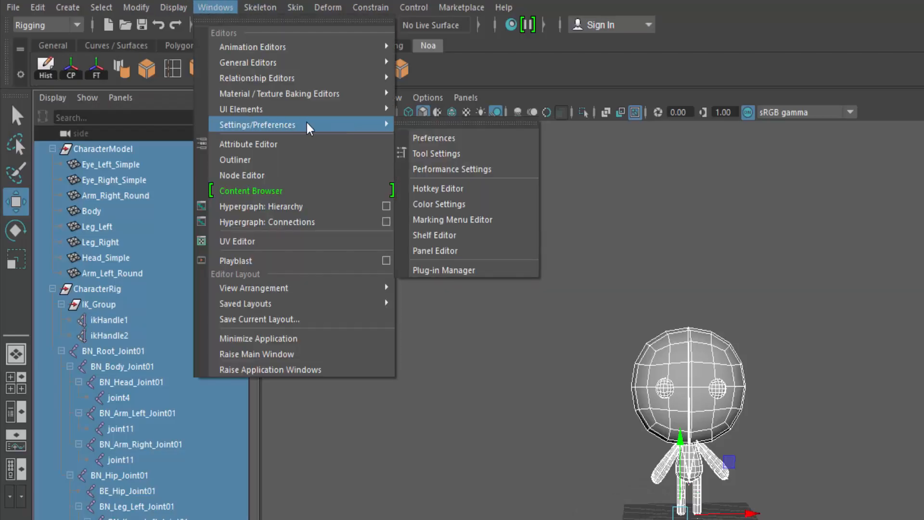
pyautogui.click(449, 270)
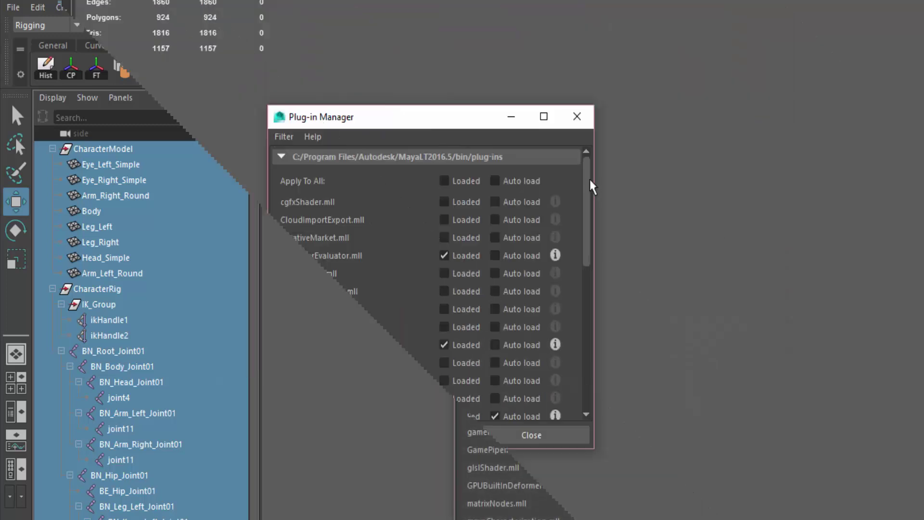
pyautogui.scroll(-1, 584, 185)
pyautogui.scroll(-3, 584, 202)
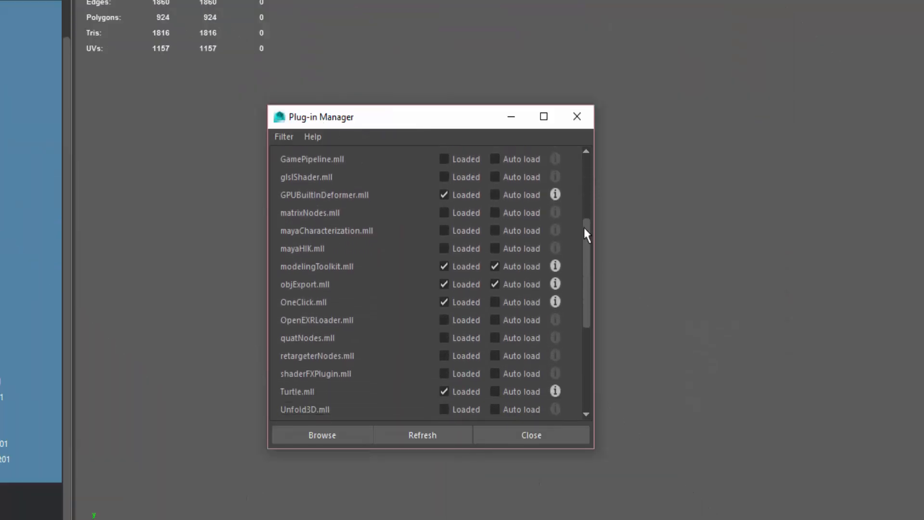
pyautogui.scroll(-2, 584, 228)
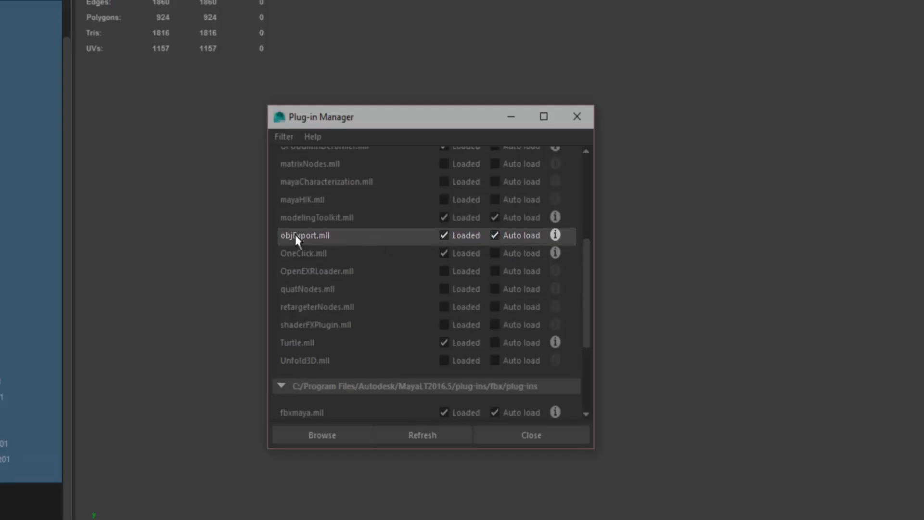
pyautogui.scroll(-3, 538, 237)
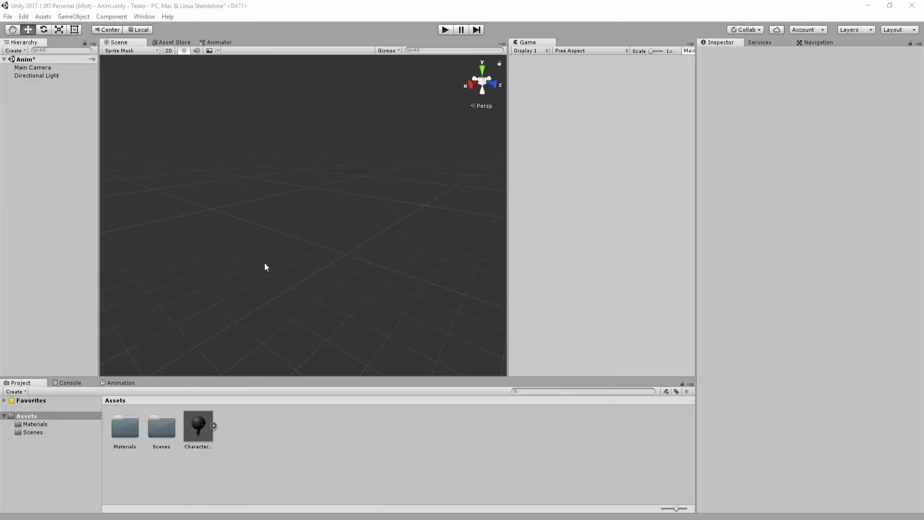
# - Place CharacterModel into the Unity scene and orbit to face its front
pyautogui.moveTo(199, 433); pyautogui.dragTo(83, 209)
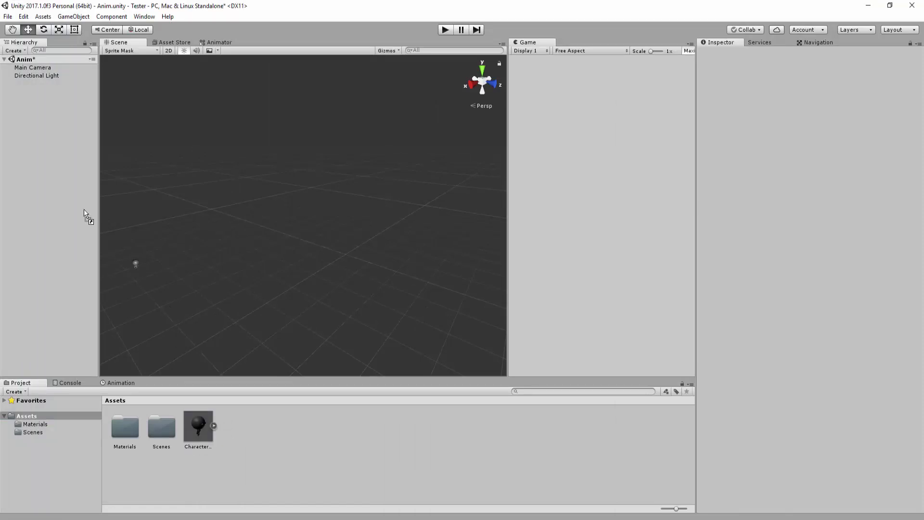
pyautogui.moveTo(337, 234)
pyautogui.mouseDown(button='right')
pyautogui.moveTo(239, 235)
pyautogui.moveTo(325, 250)
pyautogui.mouseUp(button='right')
pyautogui.click(120, 213)
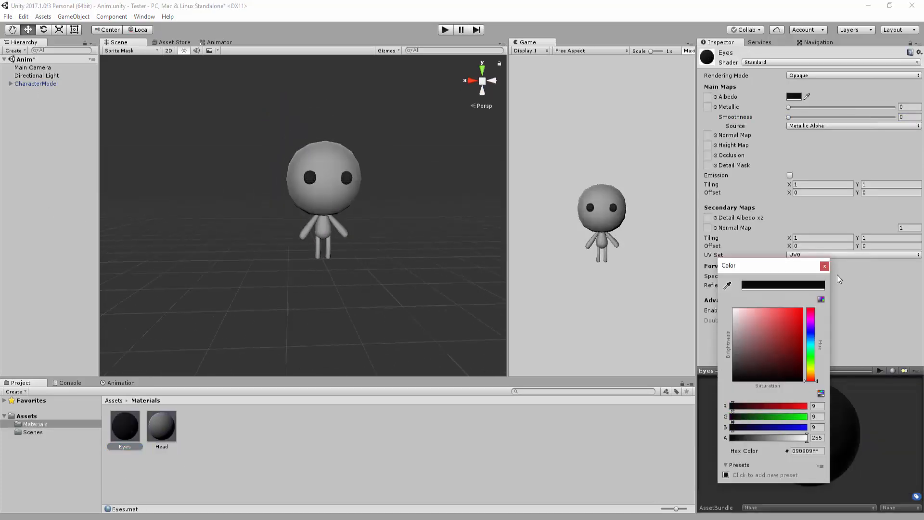
# - Duplicate the Body material and rename the copy Legs
pyautogui.hotkey('ctrl', 'd')
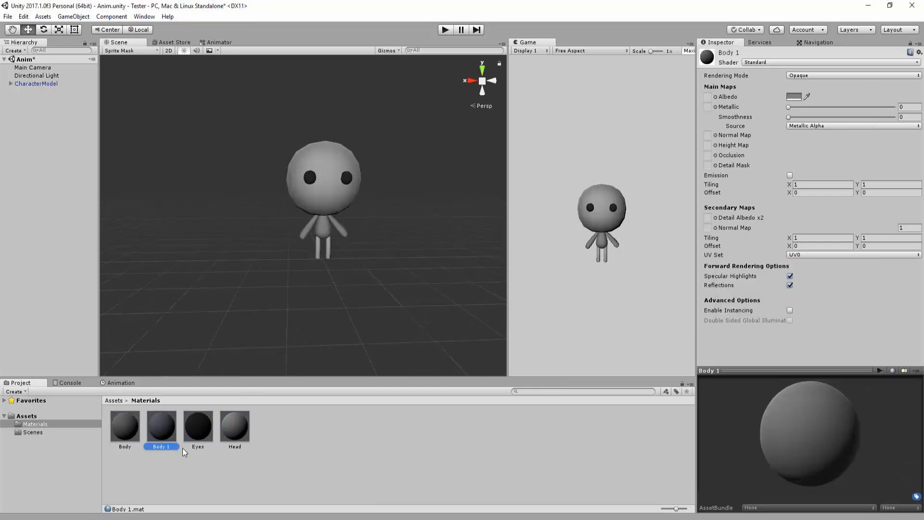
pyautogui.click(162, 447)
pyautogui.press('Return')
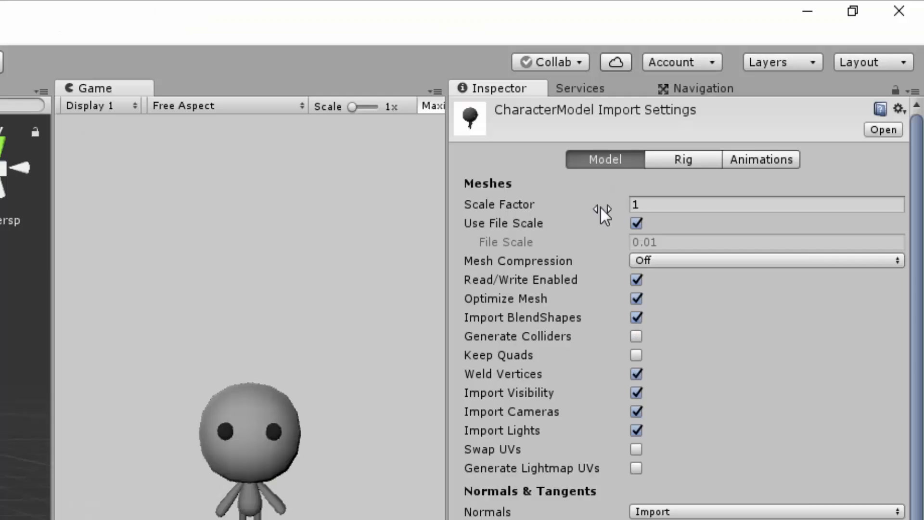
# - Set the model's import Scale Factor to 1.25
pyautogui.click(683, 204)
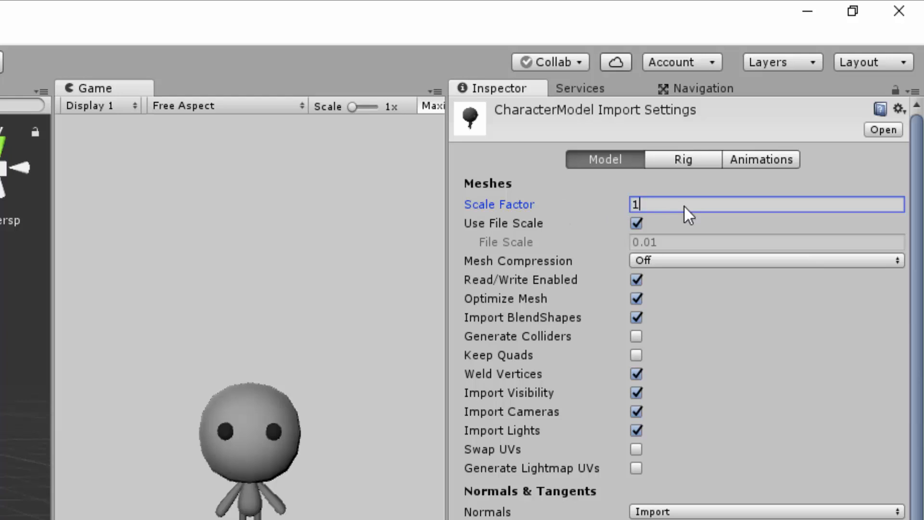
pyautogui.write('1.25')
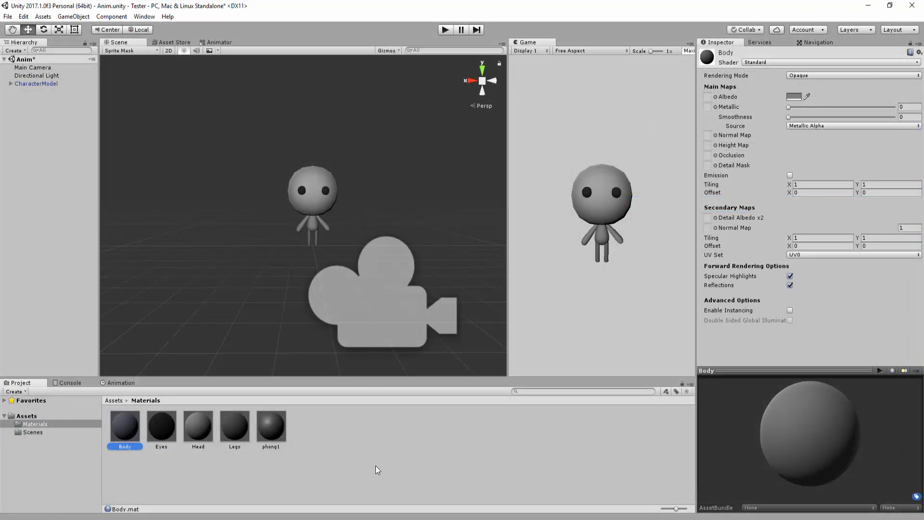
pyautogui.click(375, 469)
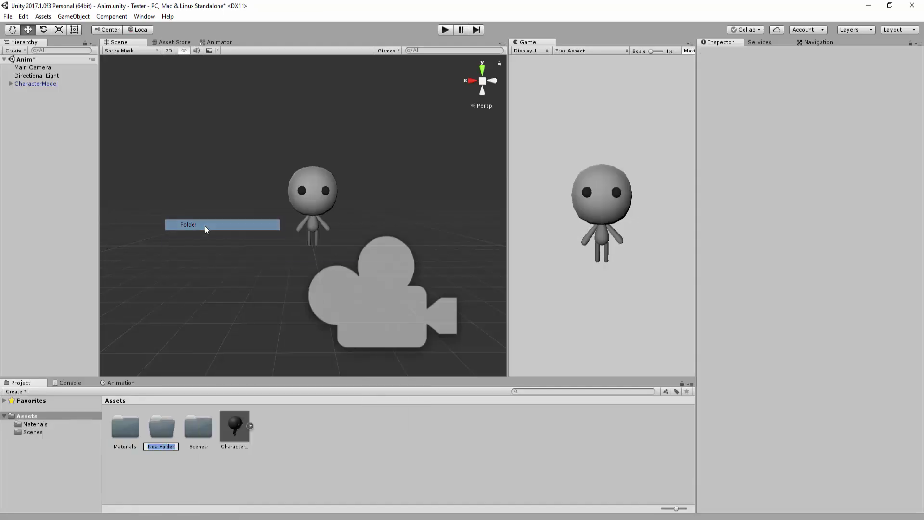
# - Create a Models folder in Assets and move CharacterModel into it
pyautogui.click(207, 225)
pyautogui.write('Models')
pyautogui.press('Return')
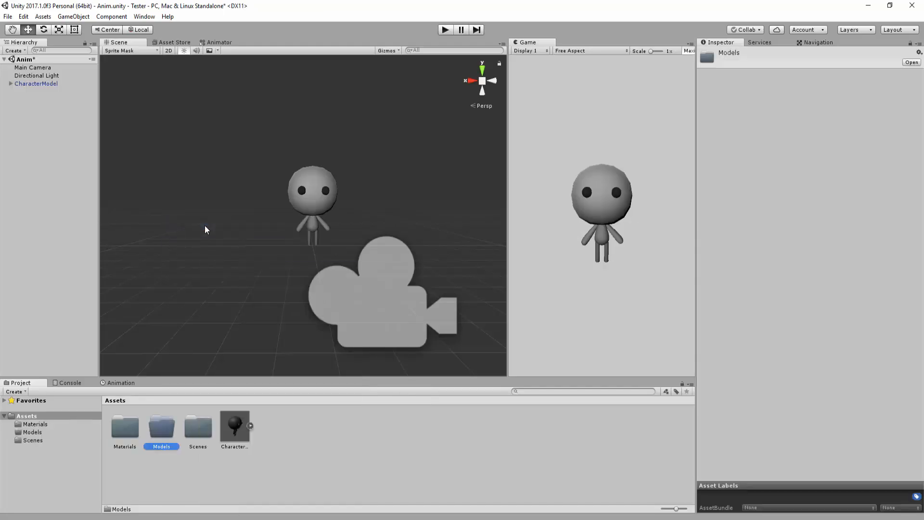
pyautogui.moveTo(236, 426); pyautogui.dragTo(160, 433)
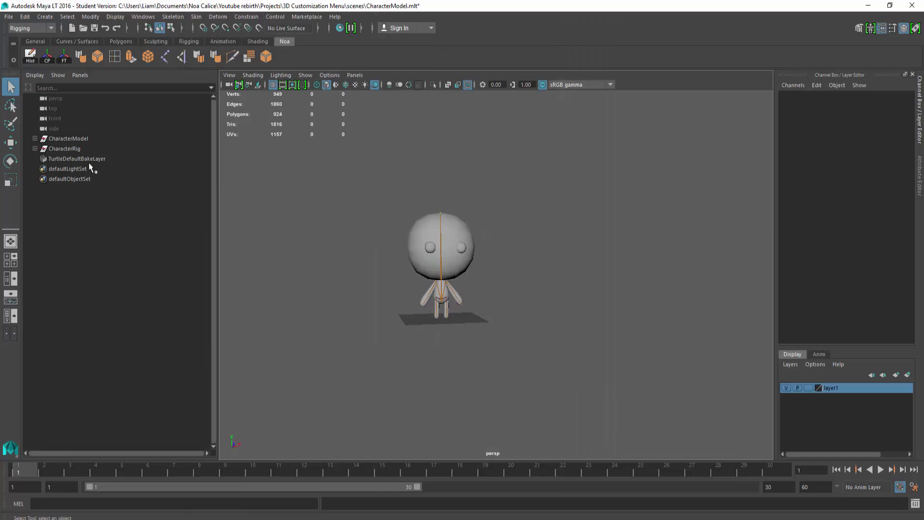
# - Select CharacterModel through effector2 in the Outliner to grab the whole model and rig
pyautogui.keyDown('shift'); pyautogui.click(35, 138); pyautogui.keyUp('shift')
pyautogui.keyDown('shift'); pyautogui.click(35, 229); pyautogui.keyUp('shift')
pyautogui.click(69, 138)
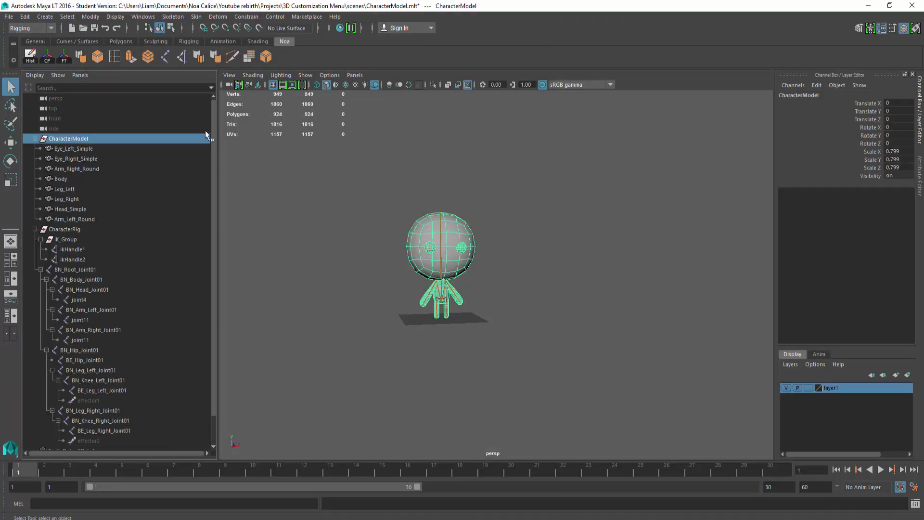
pyautogui.scroll(-1, 155, 267)
pyautogui.keyDown('shift'); pyautogui.click(99, 409); pyautogui.keyUp('shift')
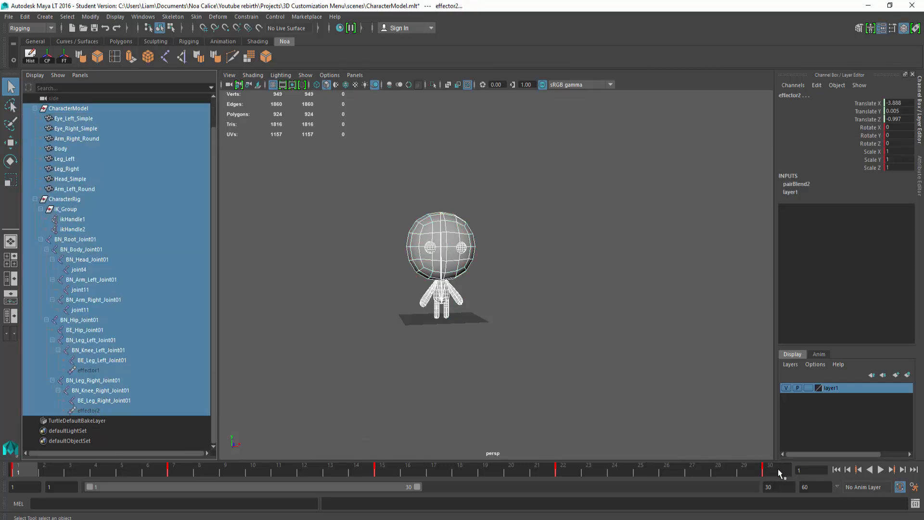
# - Select the animation frame range on the Time Slider
pyautogui.keyDown('shift'); pyautogui.moveTo(780, 472); pyautogui.dragTo(18, 473); pyautogui.keyUp('shift')
pyautogui.keyDown('shift'); pyautogui.moveTo(779, 472); pyautogui.dragTo(33, 472); pyautogui.keyUp('shift')
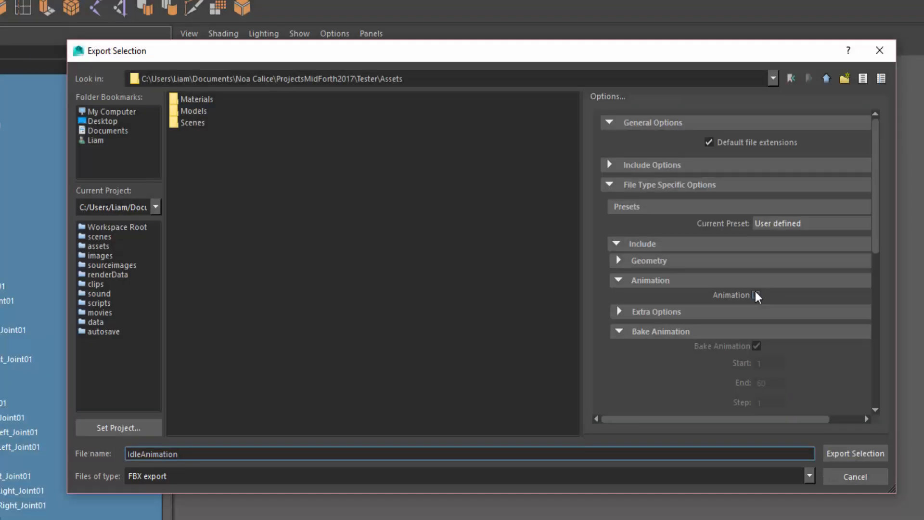
# - Enable Animation in the FBX export and set the bake end frame to 30
pyautogui.click(755, 294)
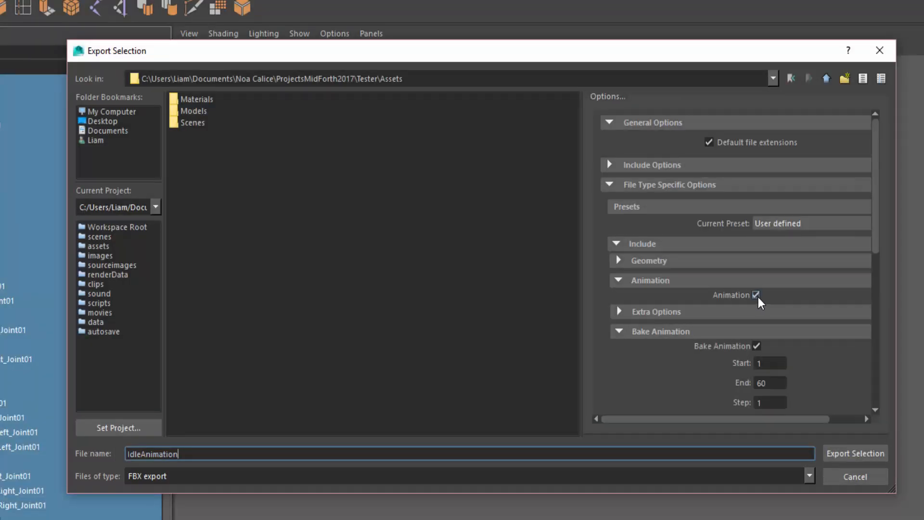
pyautogui.moveTo(875, 222); pyautogui.dragTo(870, 249)
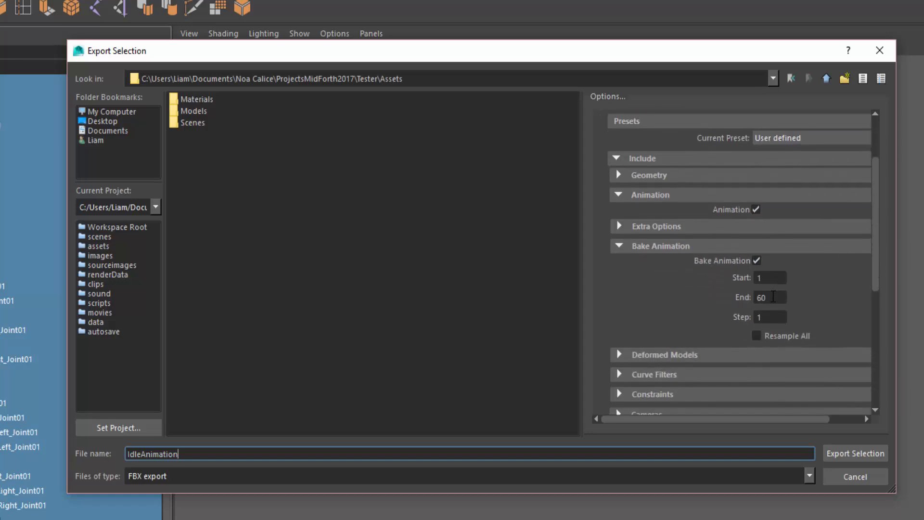
pyautogui.doubleClick(770, 297)
pyautogui.write('30')
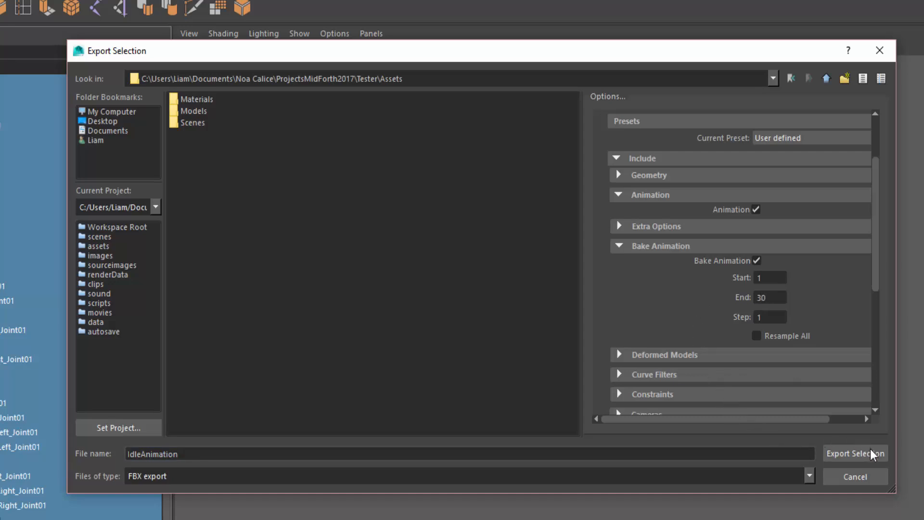
# - Export IdleAnimation, create an Animations folder in Assets and move the clip into it
pyautogui.click(855, 452)
pyautogui.rightClick(294, 454)
pyautogui.moveTo(353, 270)
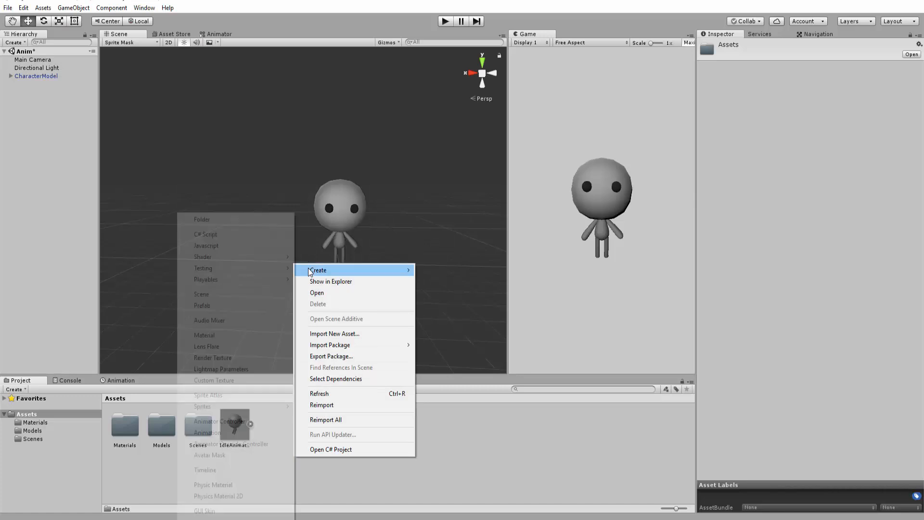
pyautogui.click(217, 220)
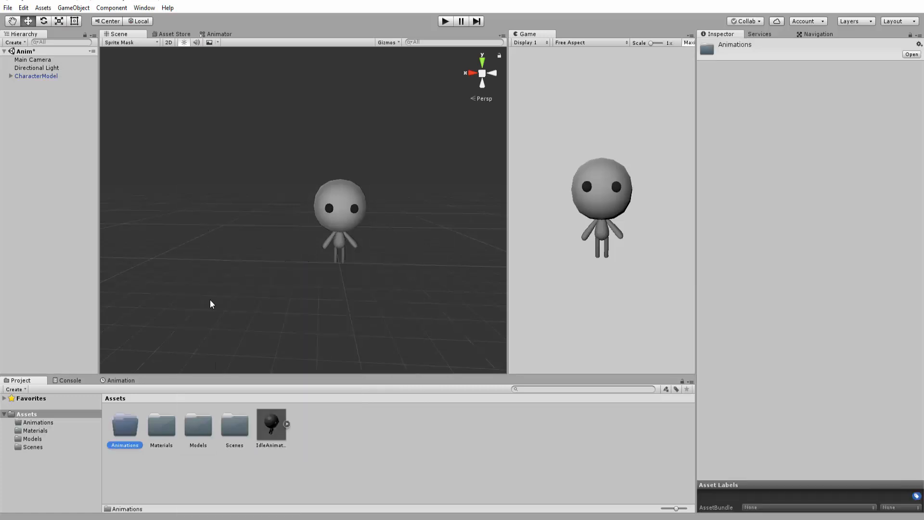
pyautogui.moveTo(265, 428); pyautogui.dragTo(117, 433)
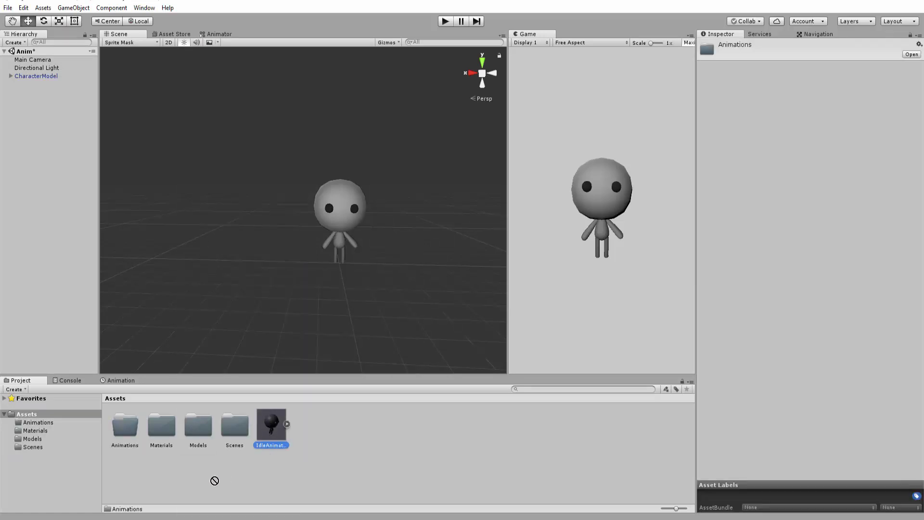
pyautogui.doubleClick(116, 434)
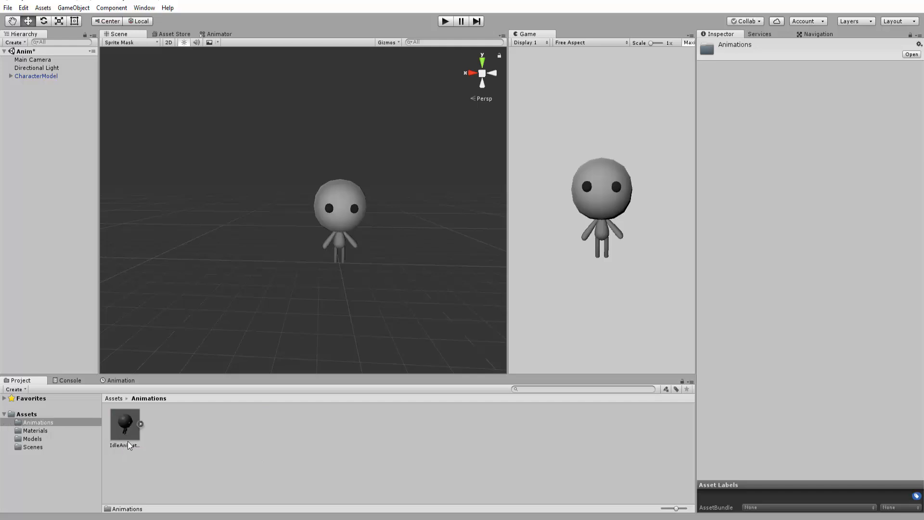
# - Set IdleAnimation's import Scale Factor to 1.25 and apply
pyautogui.click(128, 430)
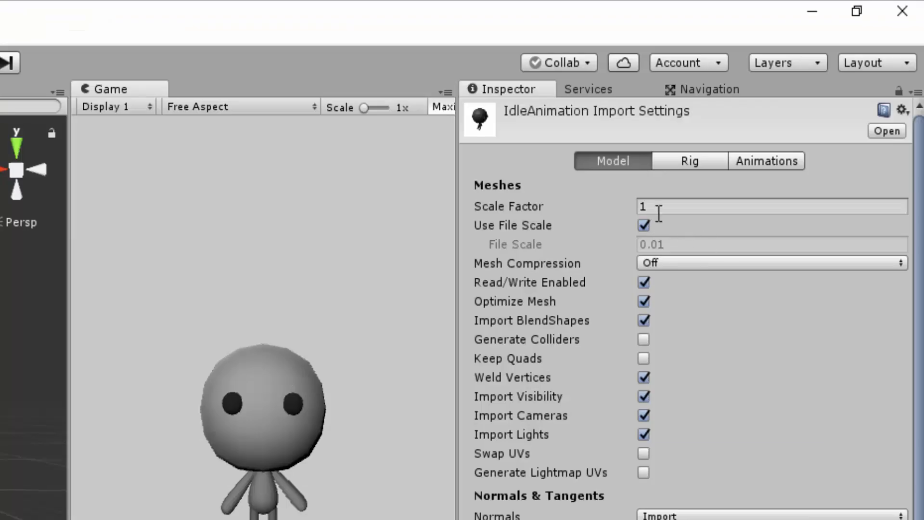
pyautogui.click(676, 206)
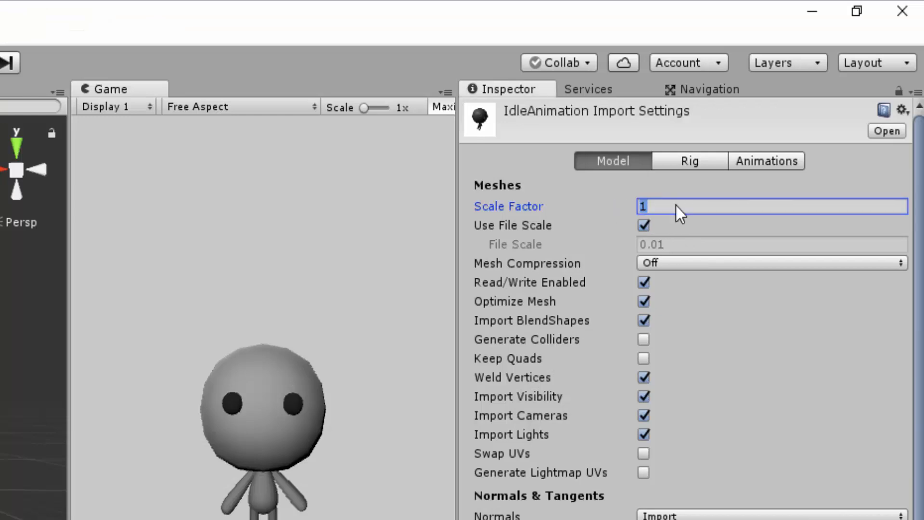
pyautogui.write('1')
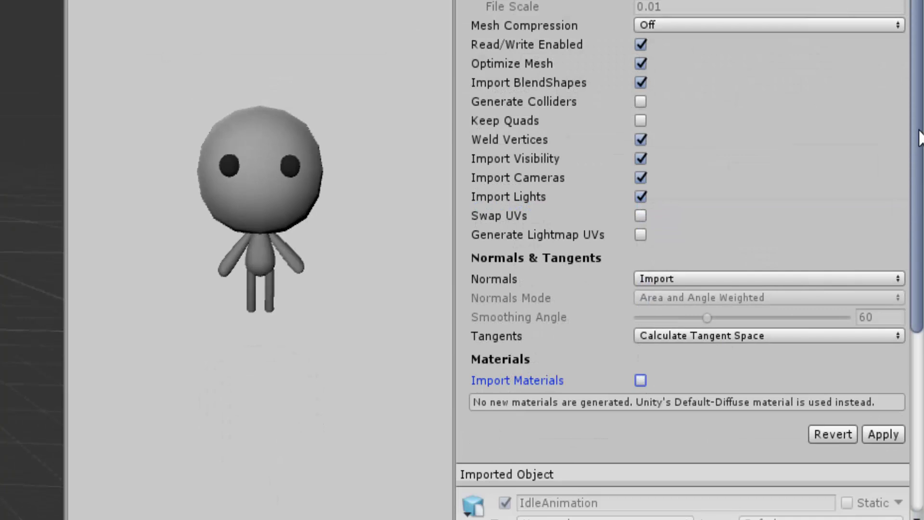
pyautogui.scroll(-3, 866, 325)
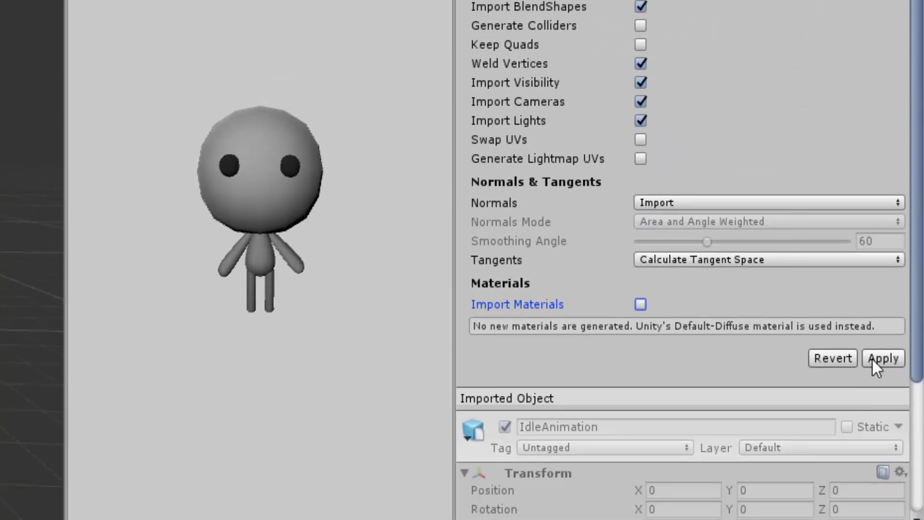
pyautogui.click(872, 359)
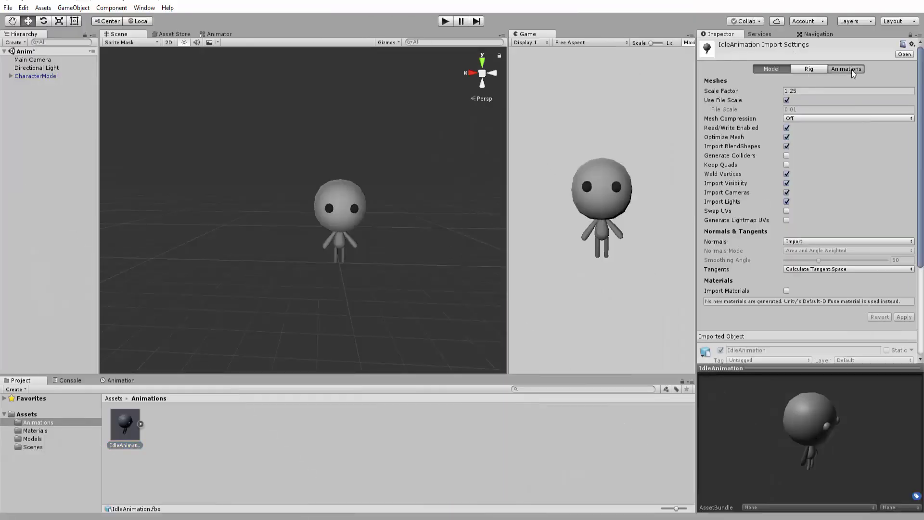
# - Rename the Take 001 clip to Idle and enable Loop Time in Animations import settings
pyautogui.click(847, 68)
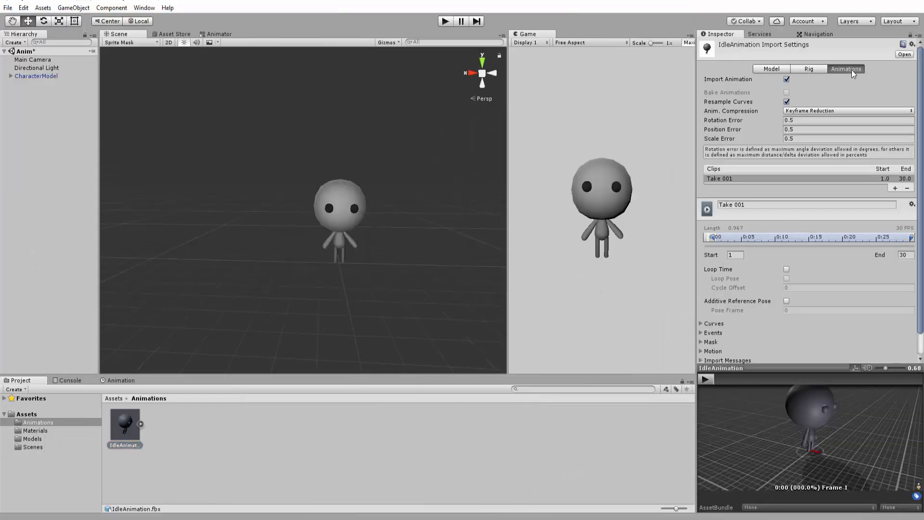
pyautogui.click(755, 203)
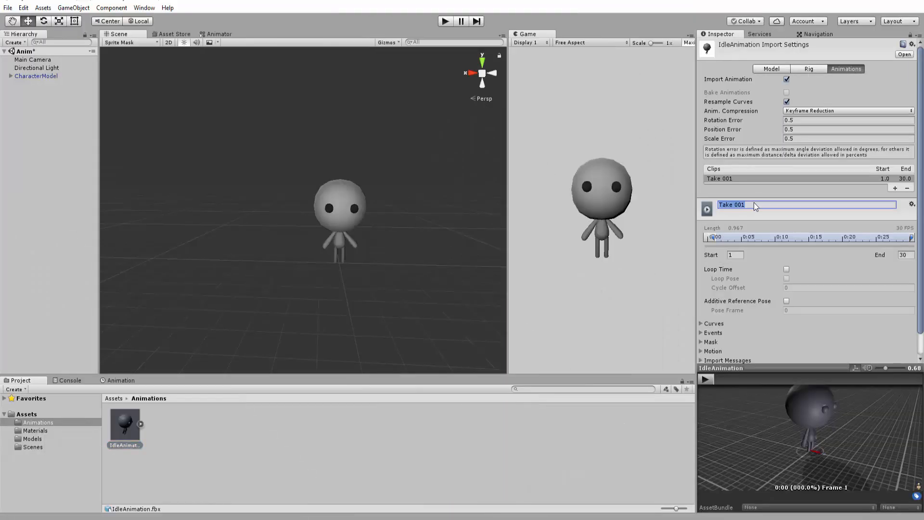
pyautogui.write('Idle')
pyautogui.click(786, 270)
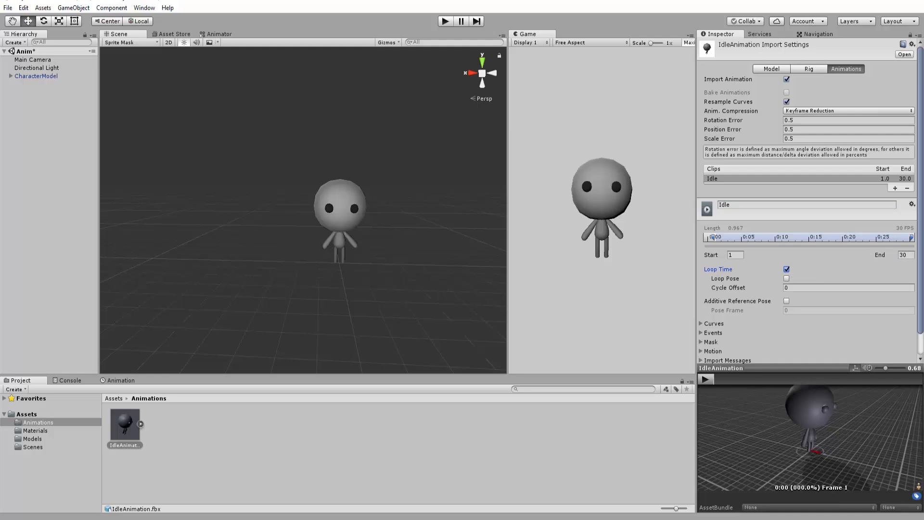
pyautogui.scroll(-2, 921, 190)
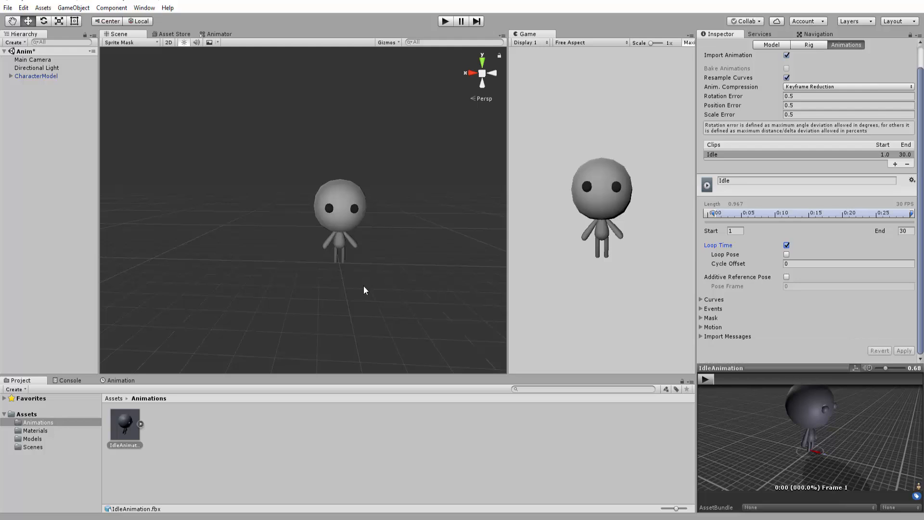
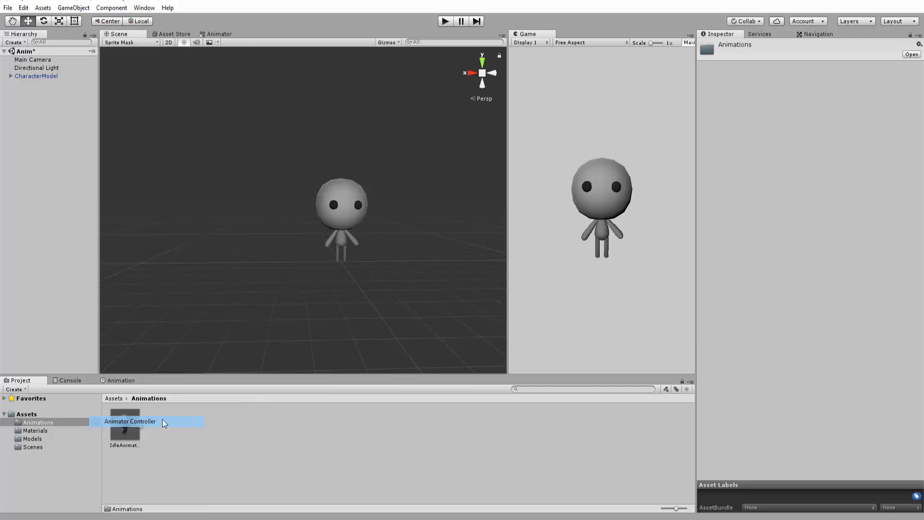
pyautogui.write('CharacterAC')
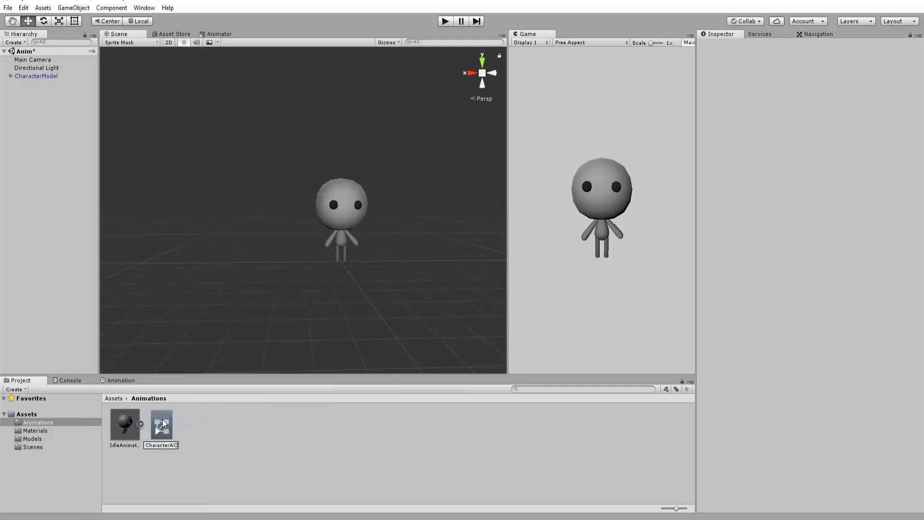
# - Confirm the new controller's name CharacterAC and open its empty state graph
pyautogui.press('Return')
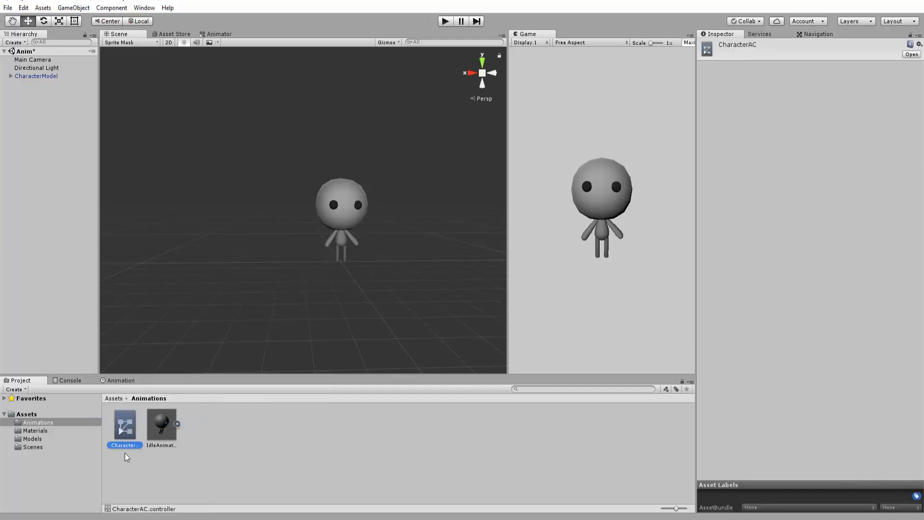
pyautogui.doubleClick(125, 428)
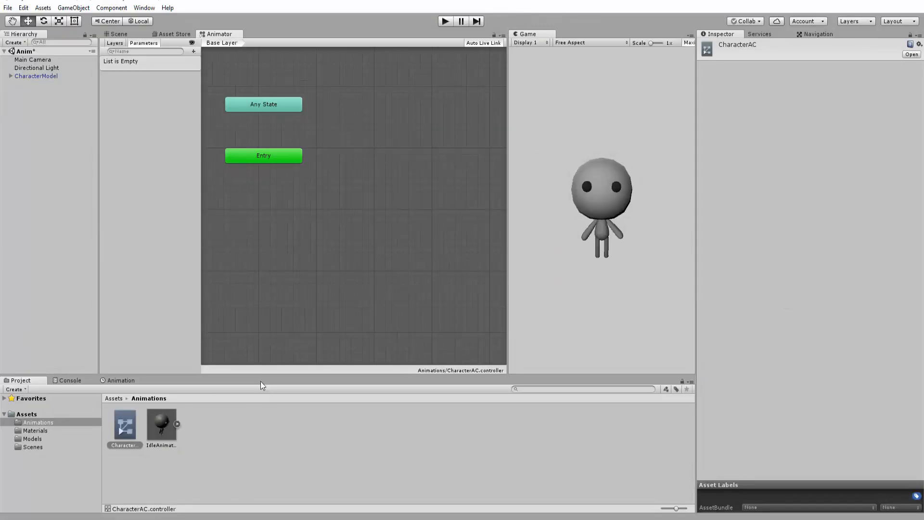
# - Show the Animator window from the Window menu to view CharacterAC's graph
pyautogui.click(220, 9)
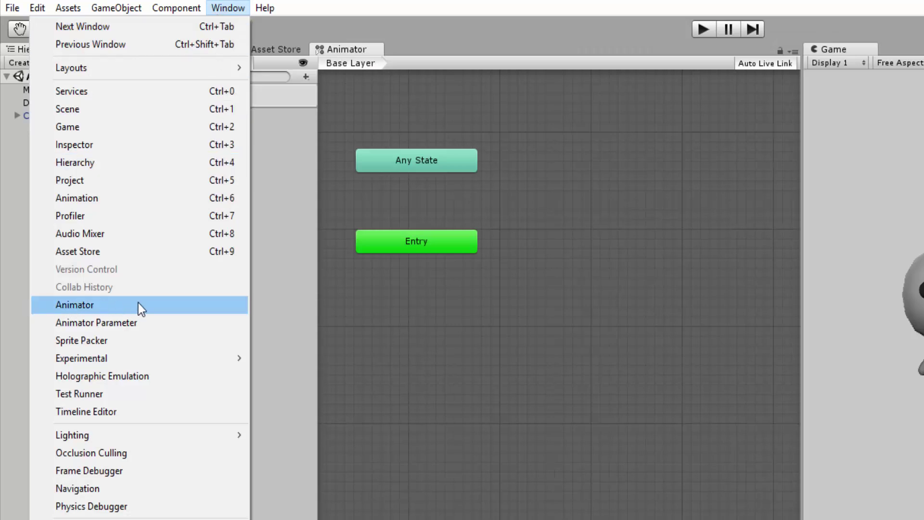
pyautogui.click(138, 303)
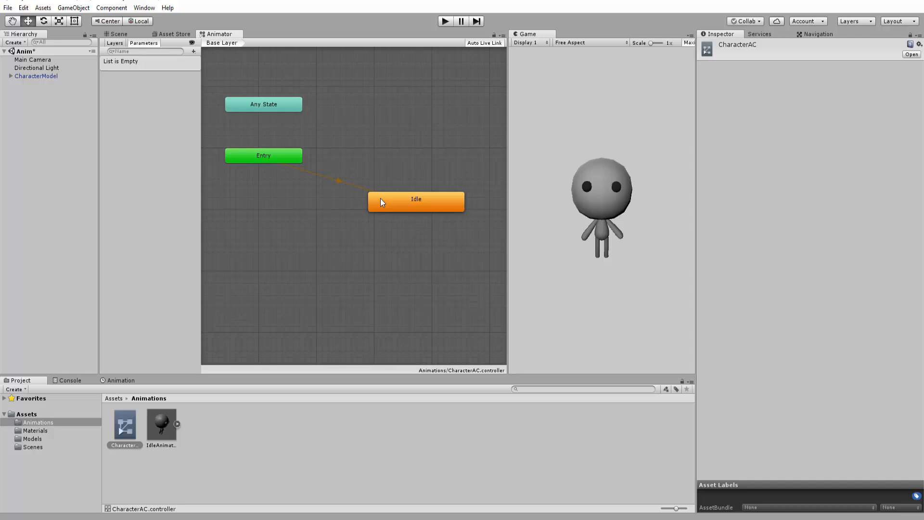
# - Add an Animator component to CharacterModel and assign CharacterAC as its controller
pyautogui.click(43, 77)
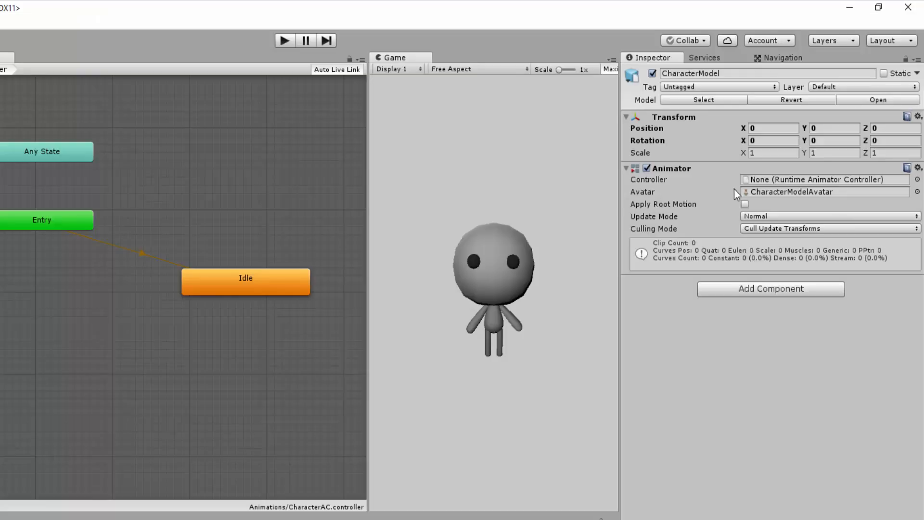
pyautogui.click(747, 179)
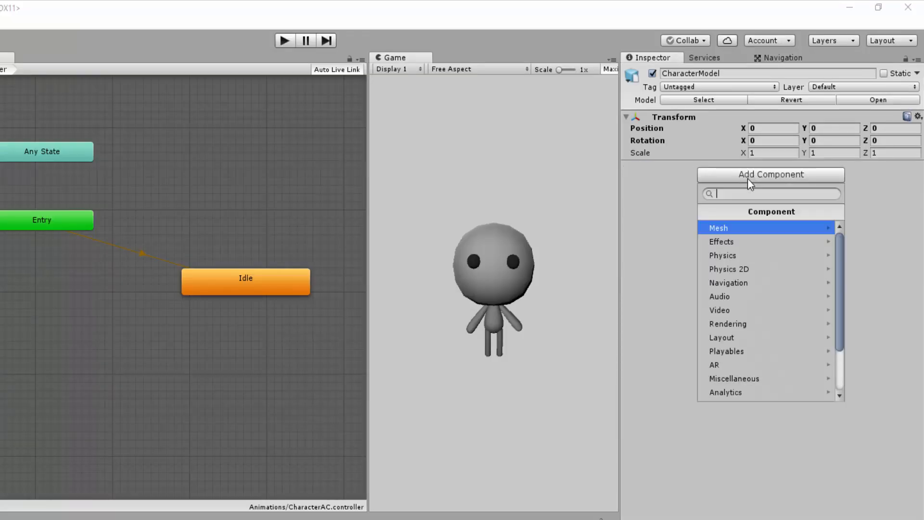
pyautogui.write('anima')
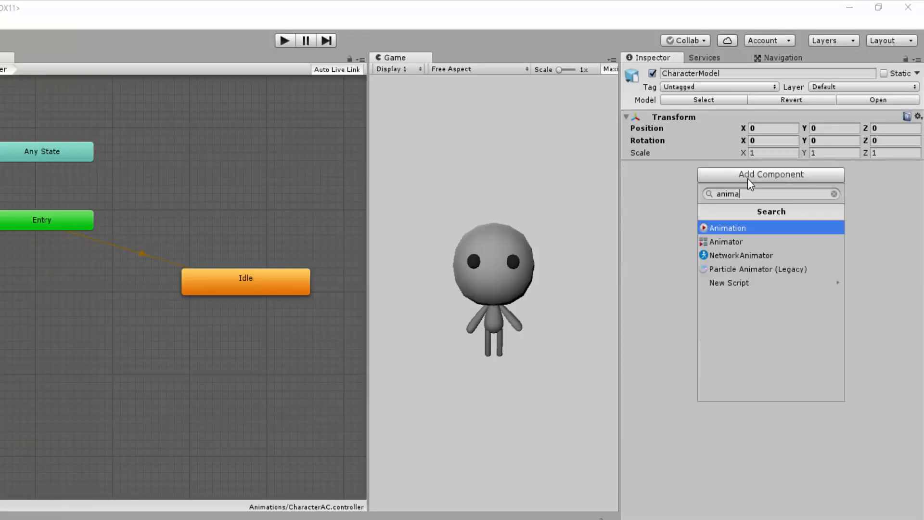
pyautogui.press('Down')
pyautogui.press('Return')
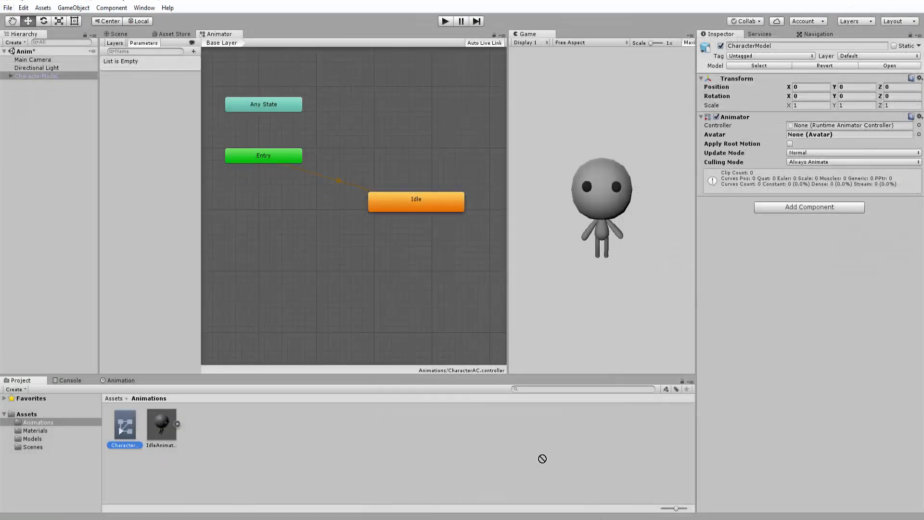
pyautogui.moveTo(807, 126); pyautogui.dragTo(857, 124)
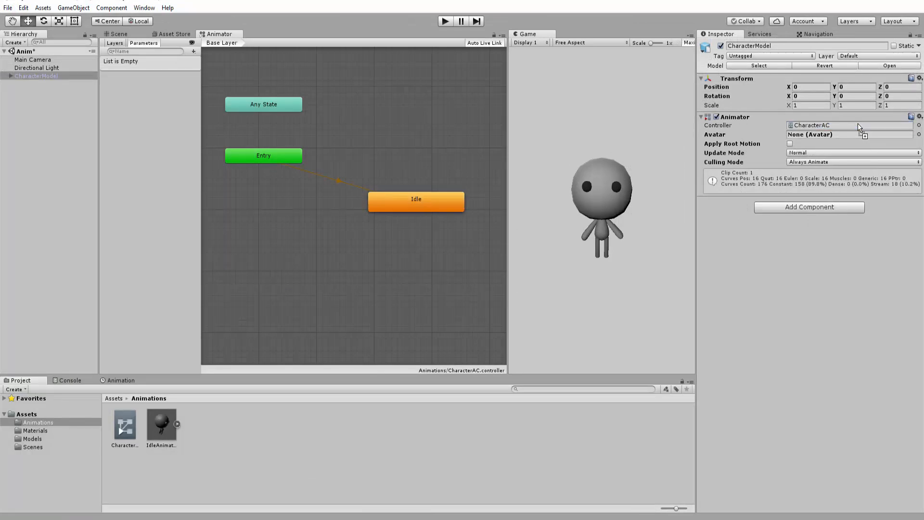
# - Drop IdleAnimation into the graph as the Idle state and run Play mode to preview it
pyautogui.click(445, 21)
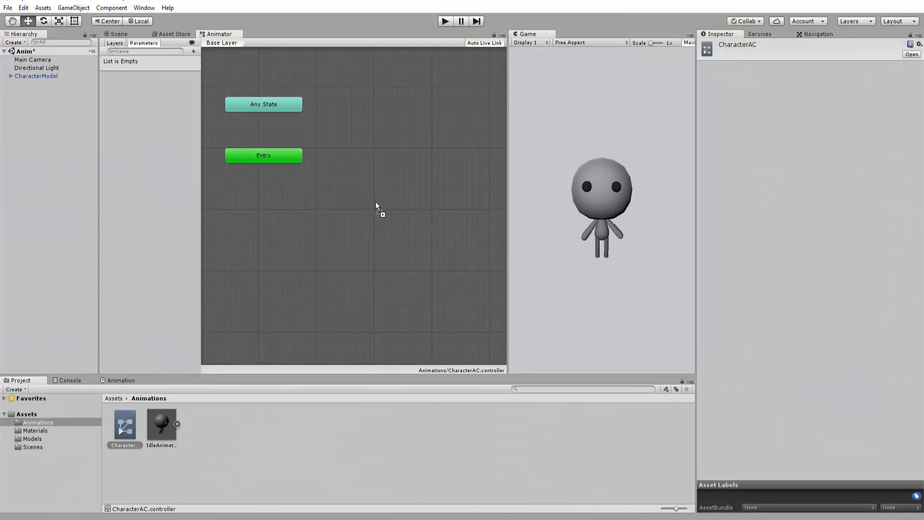
pyautogui.moveTo(162, 425); pyautogui.dragTo(368, 192)
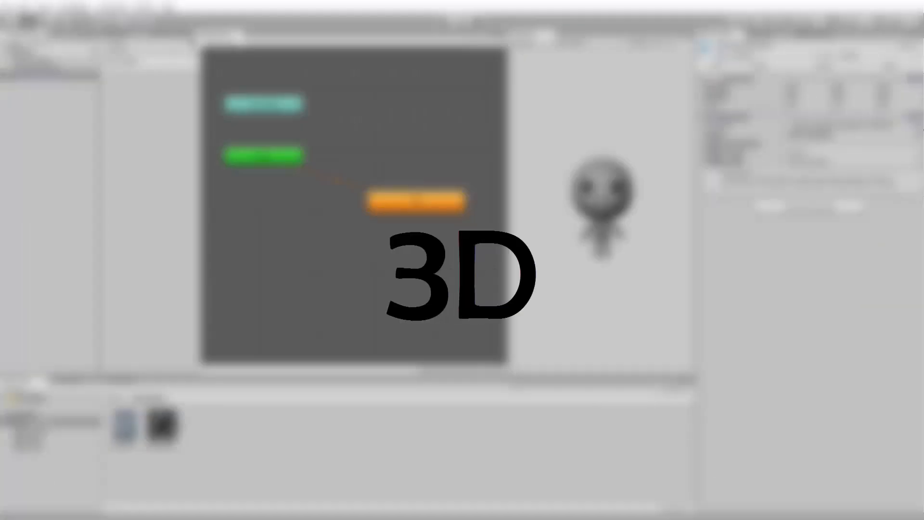
pyautogui.hotkey('ctrl', 'p')
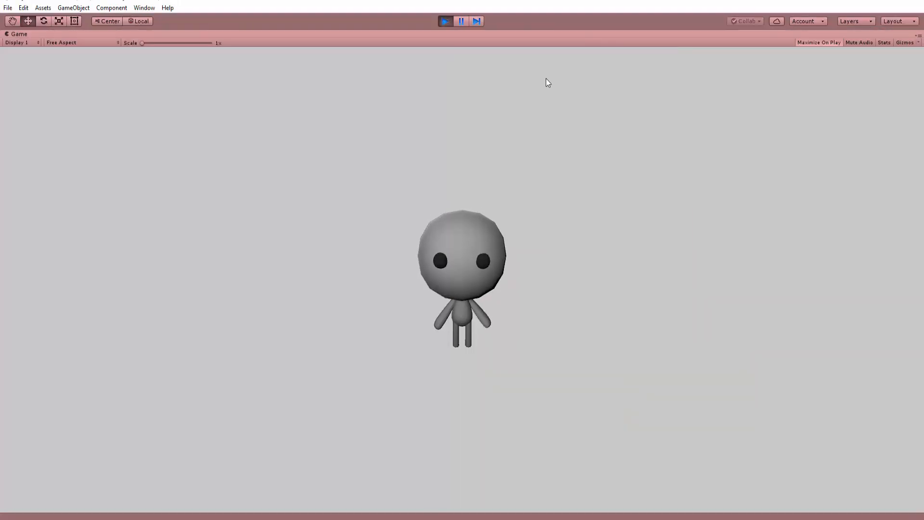